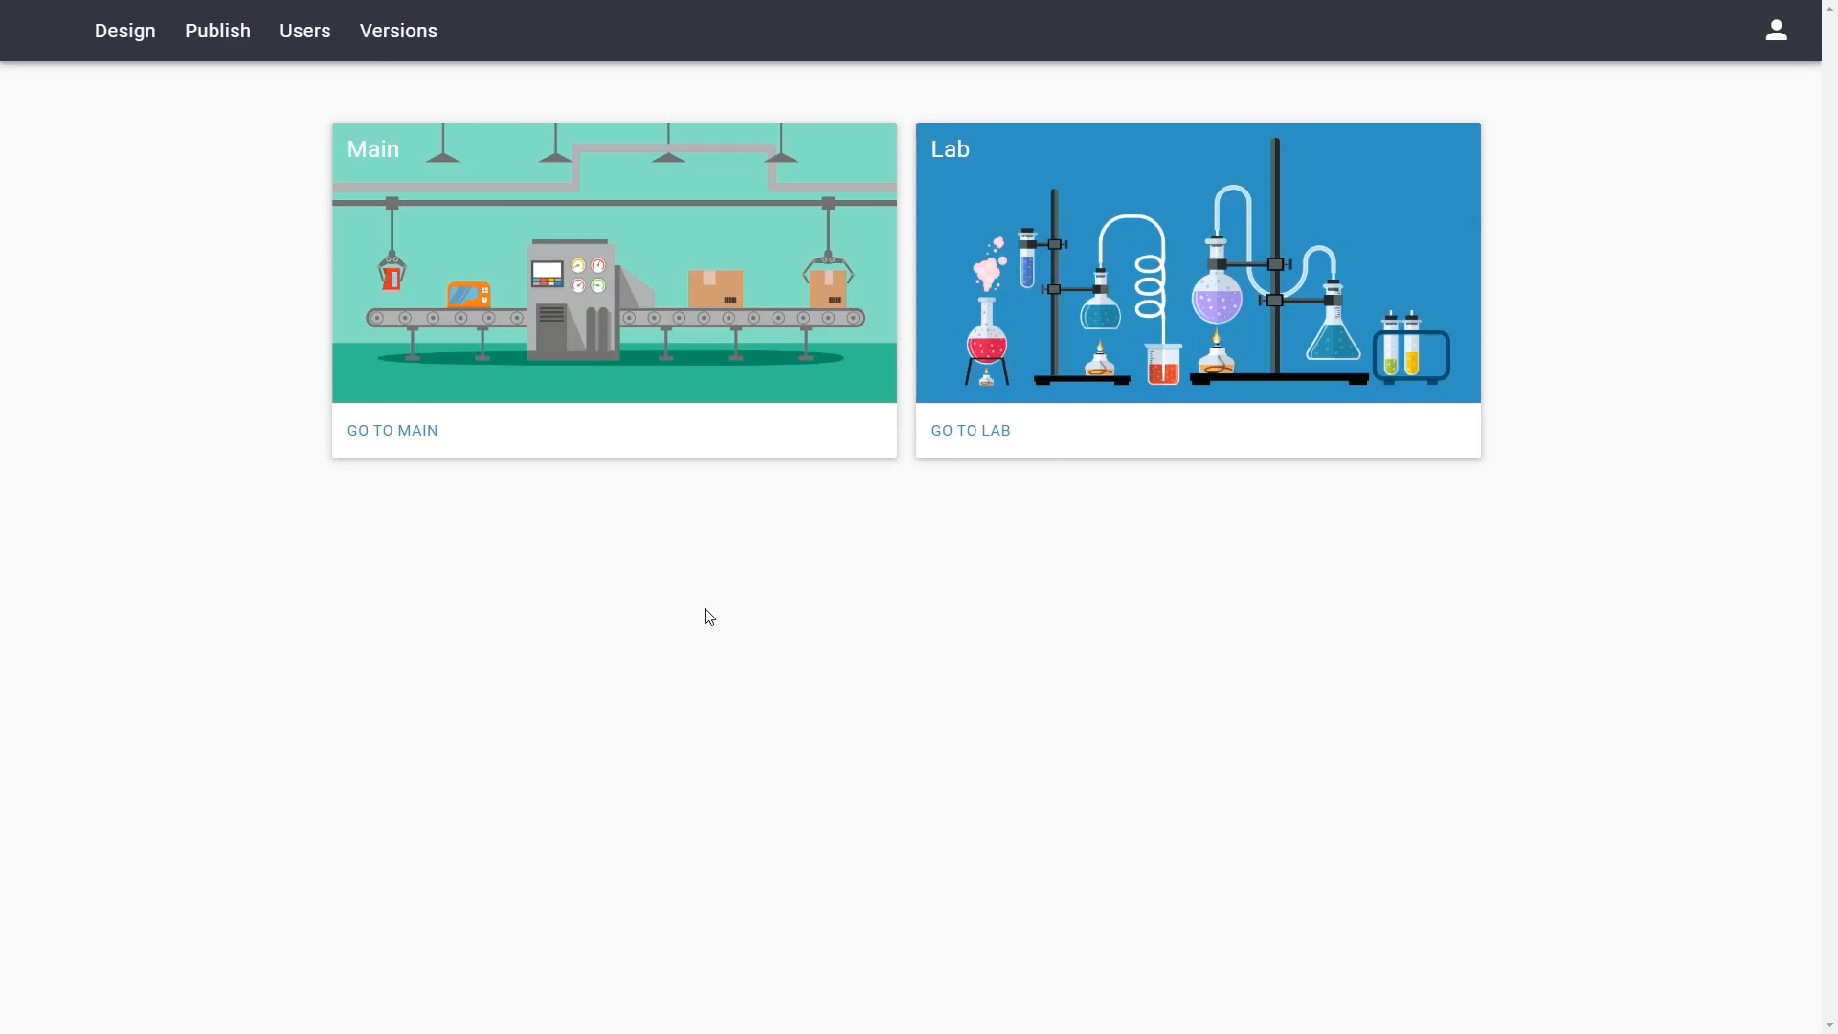
# Add a data item named Project to the data design and place it beside the User item
pyautogui.click(134, 42)
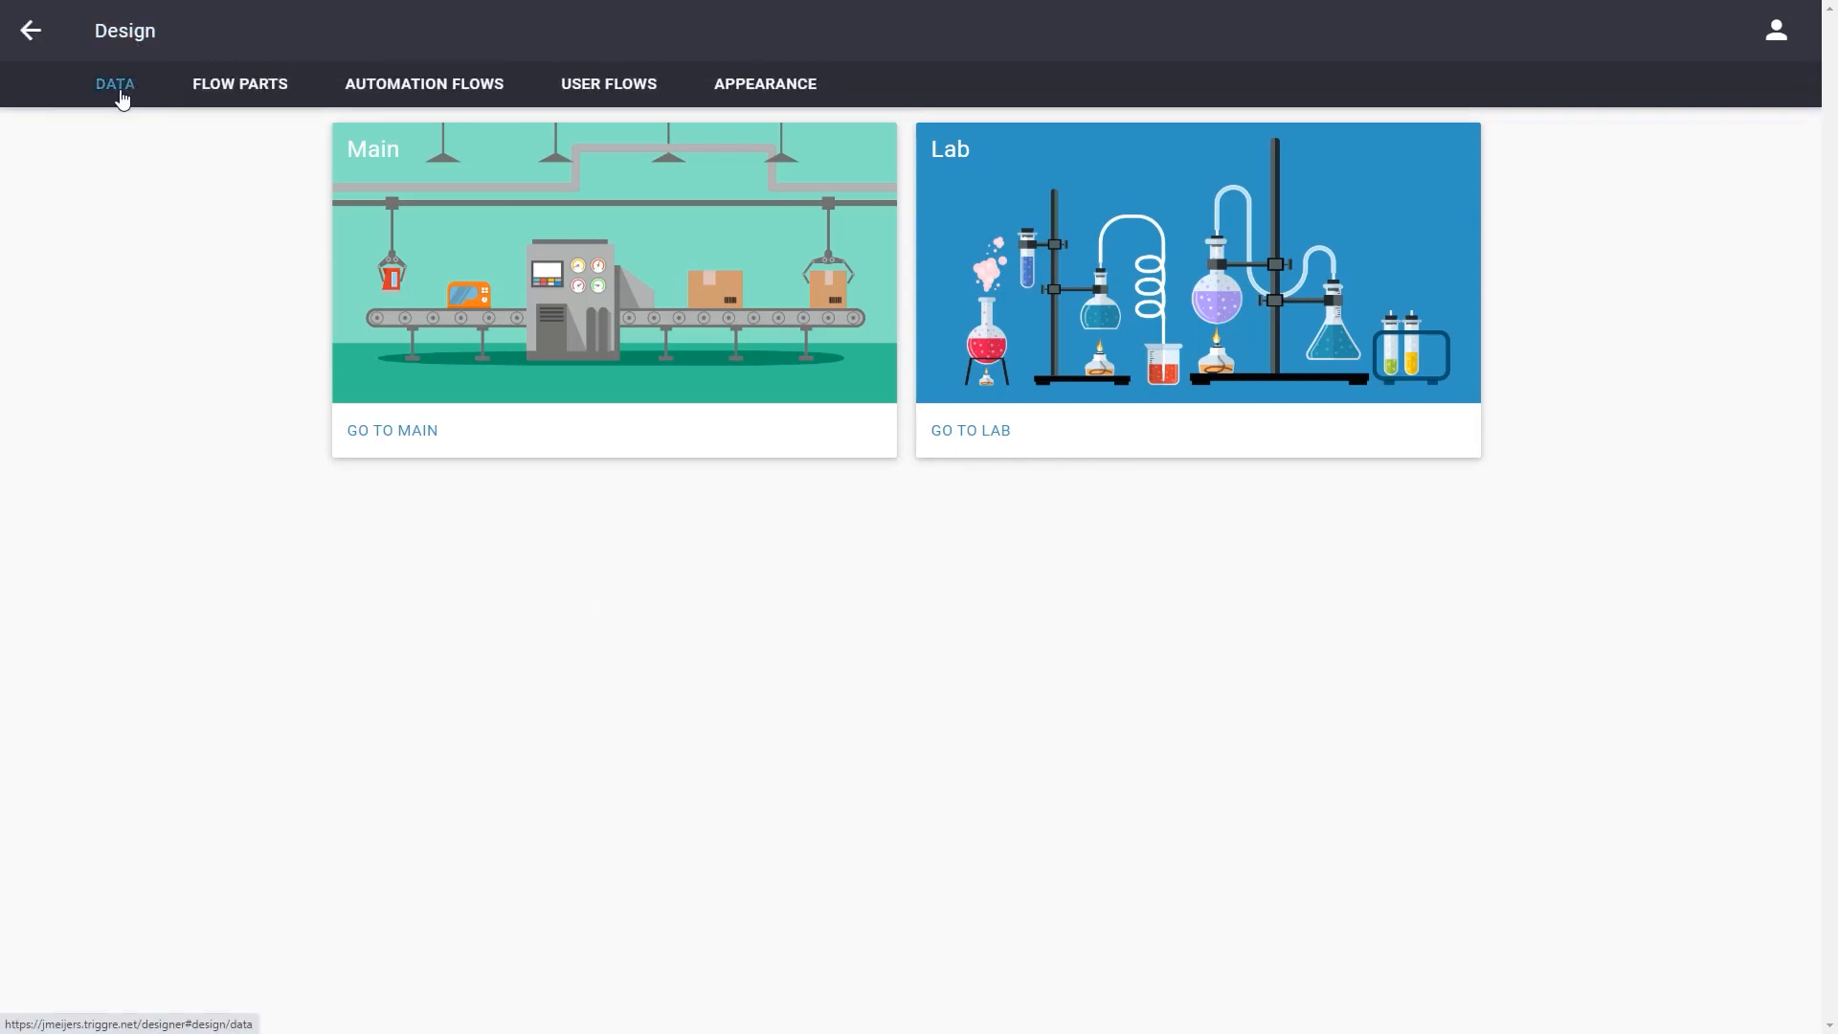
pyautogui.click(117, 88)
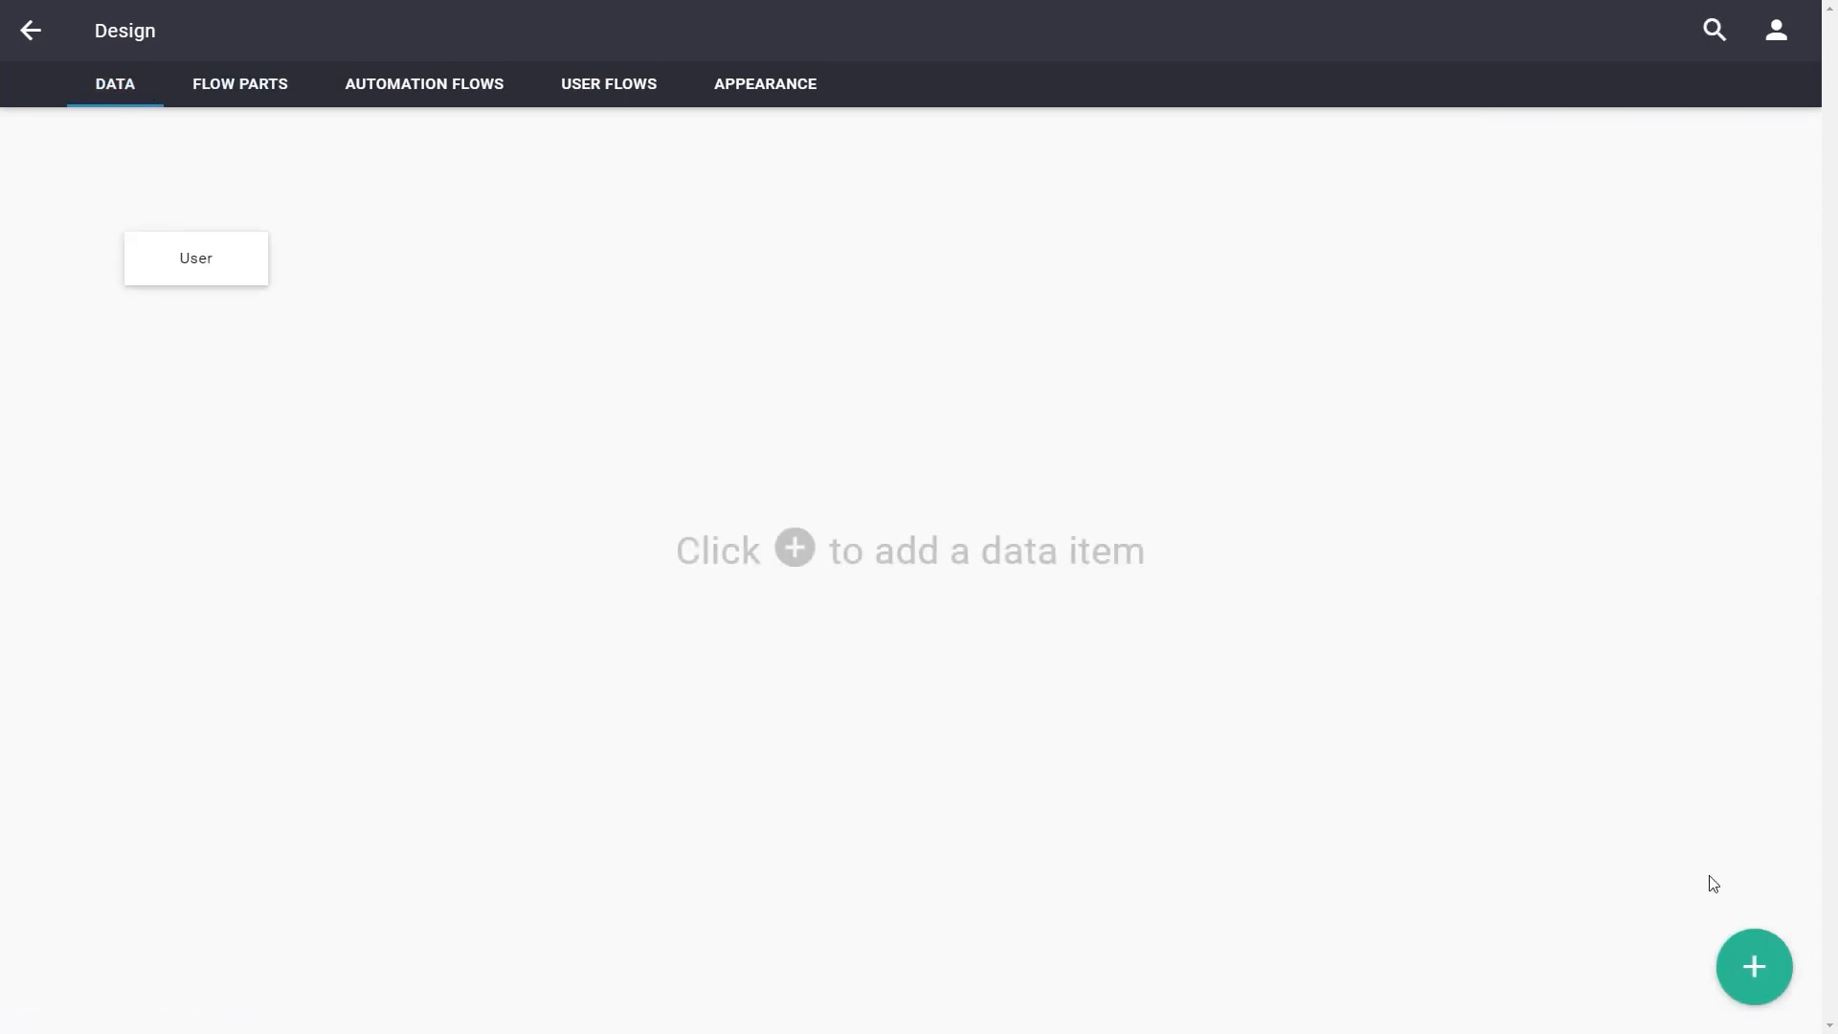
pyautogui.click(1735, 967)
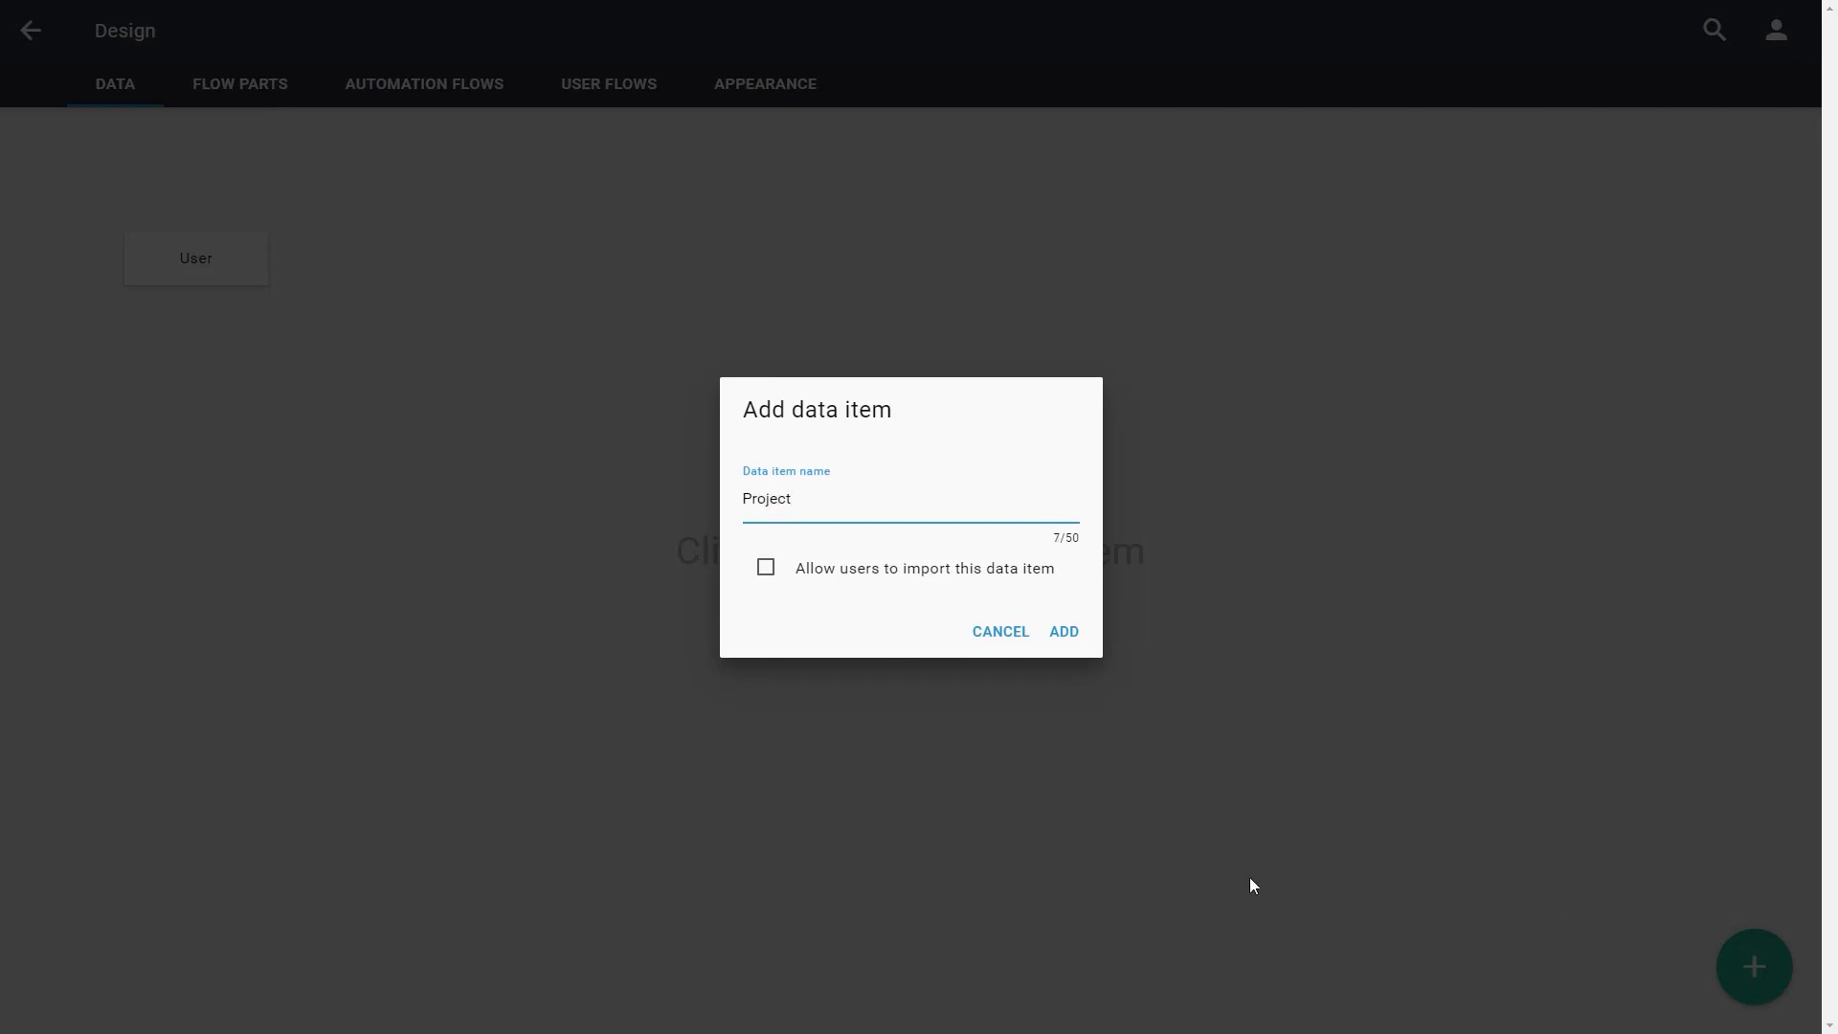
pyautogui.click(1064, 634)
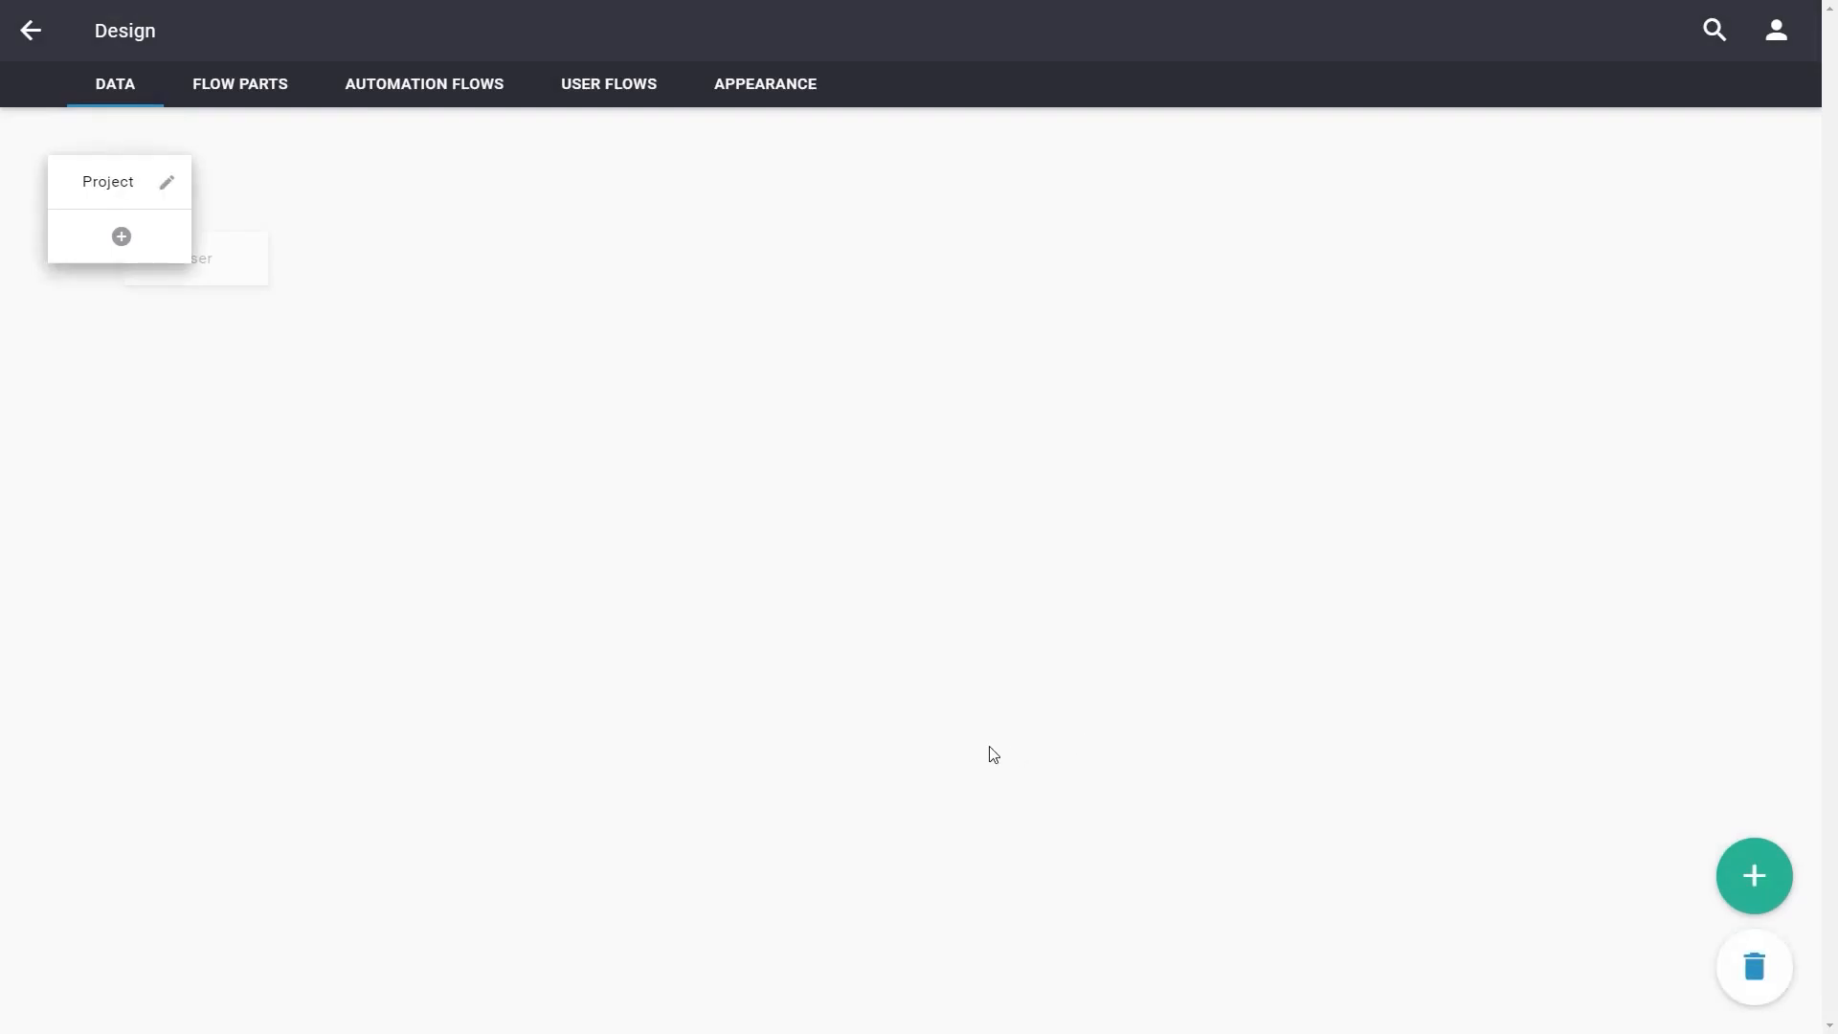
pyautogui.moveTo(109, 182); pyautogui.dragTo(548, 263)
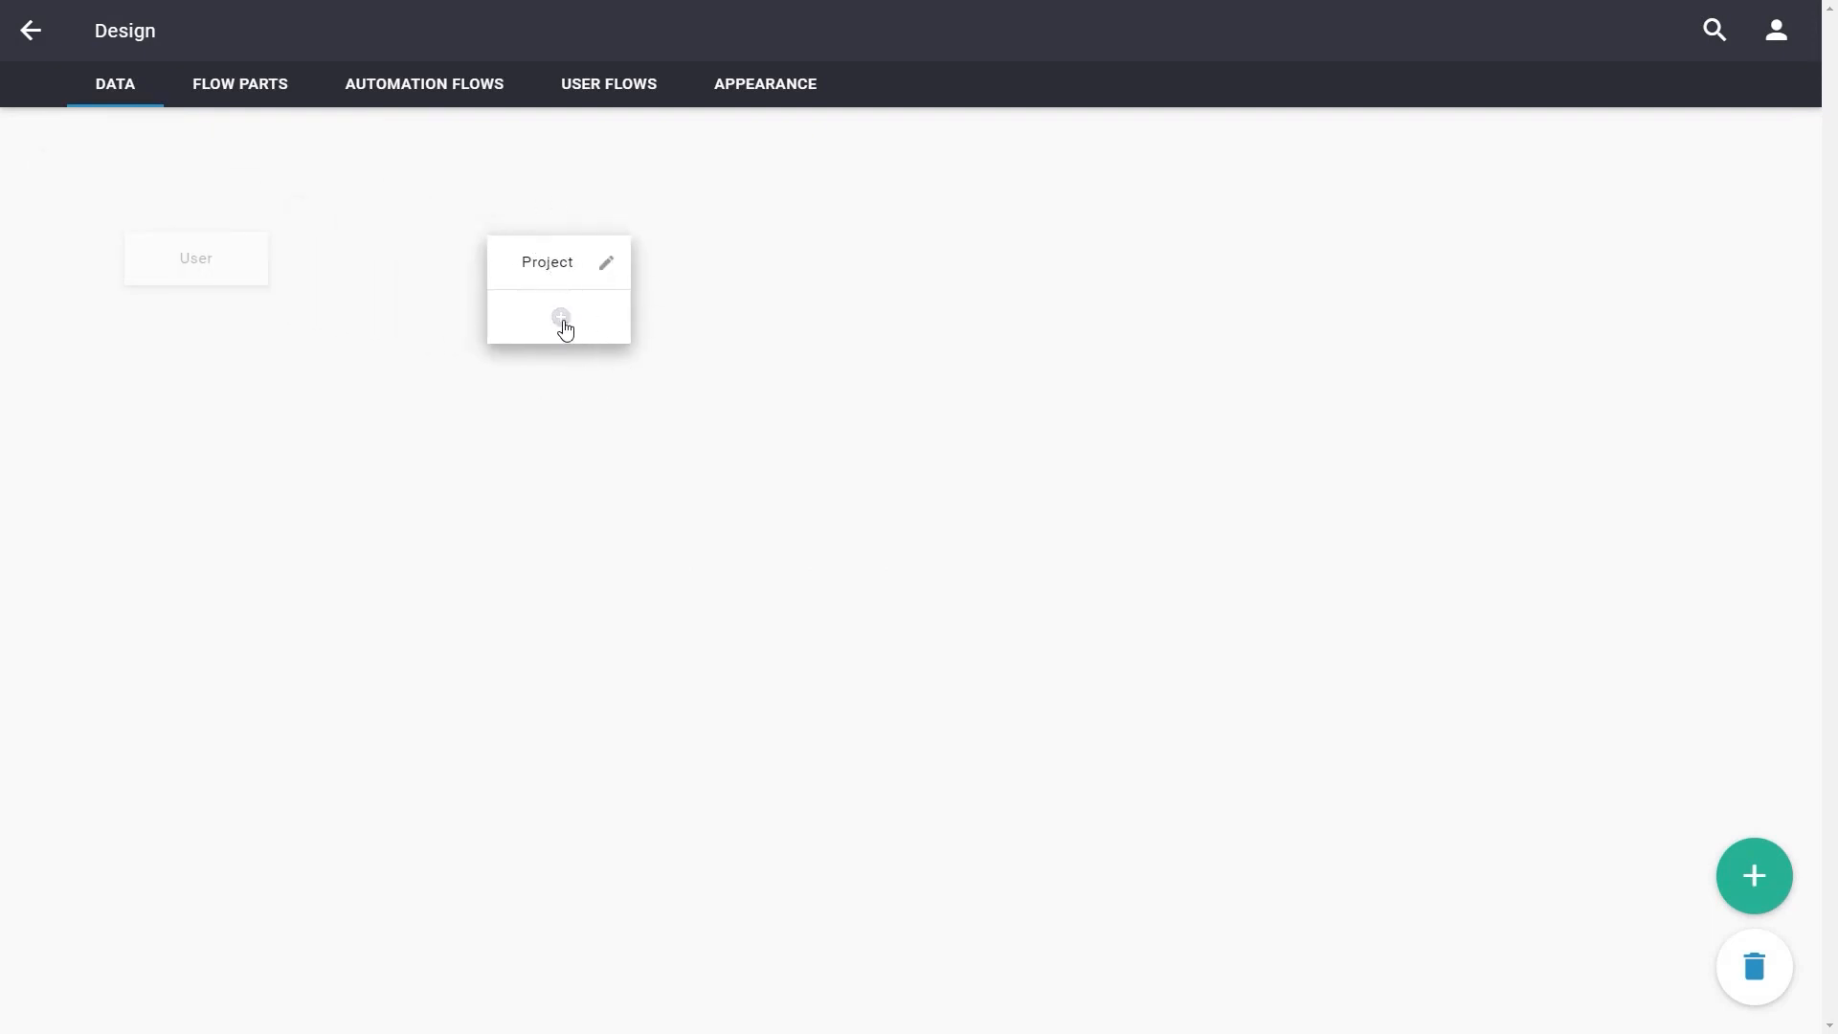
# Add an Any text property called Name to the Project data item
pyautogui.click(564, 323)
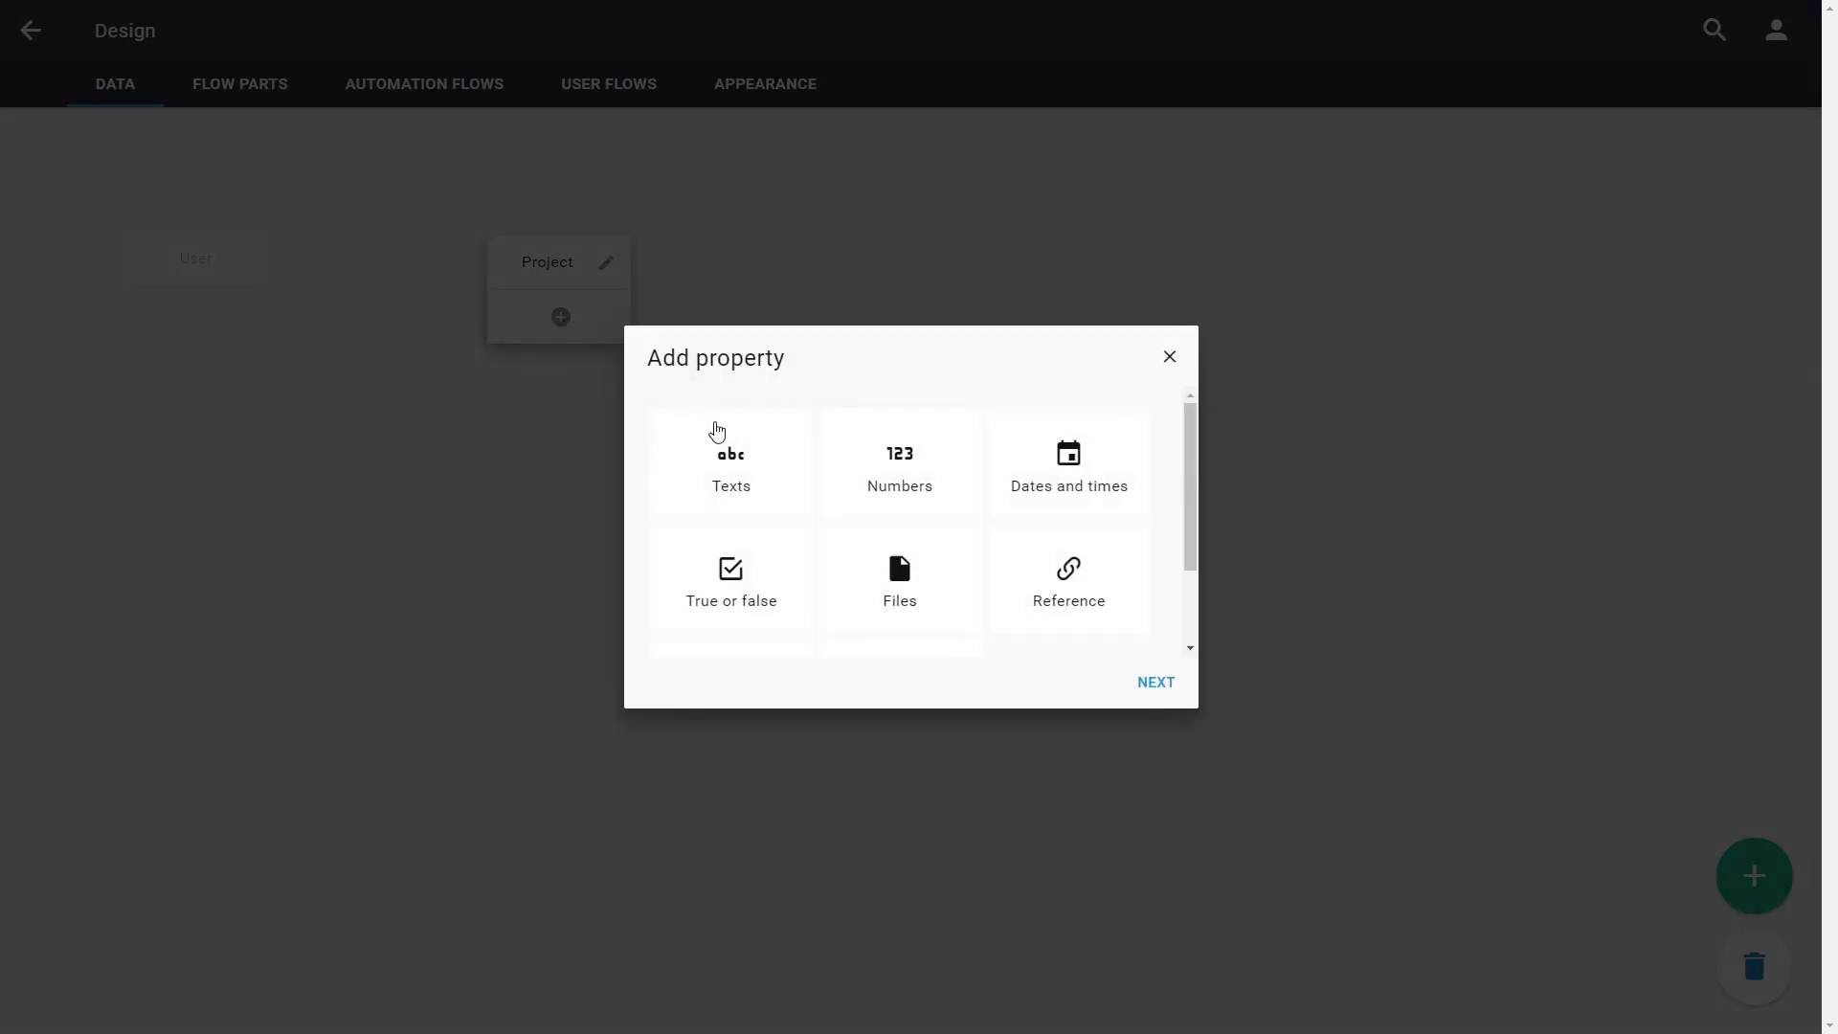
pyautogui.click(751, 489)
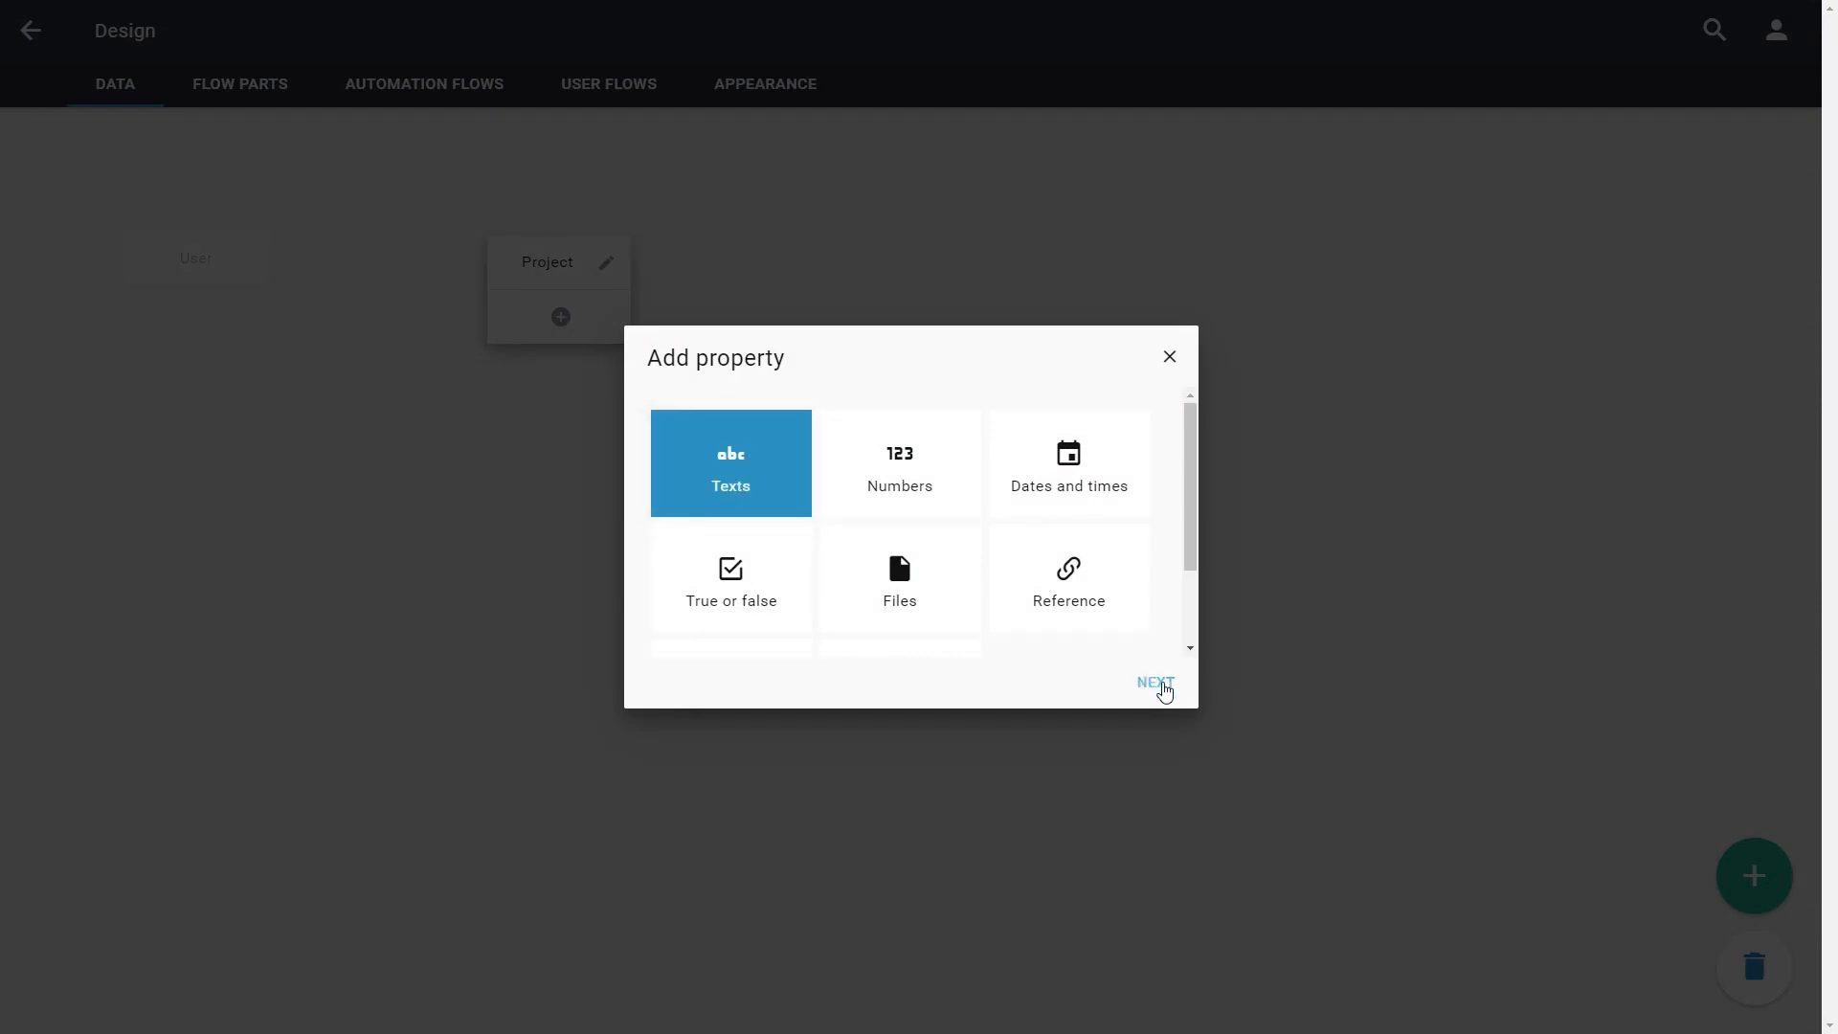
pyautogui.click(1159, 685)
pyautogui.click(778, 513)
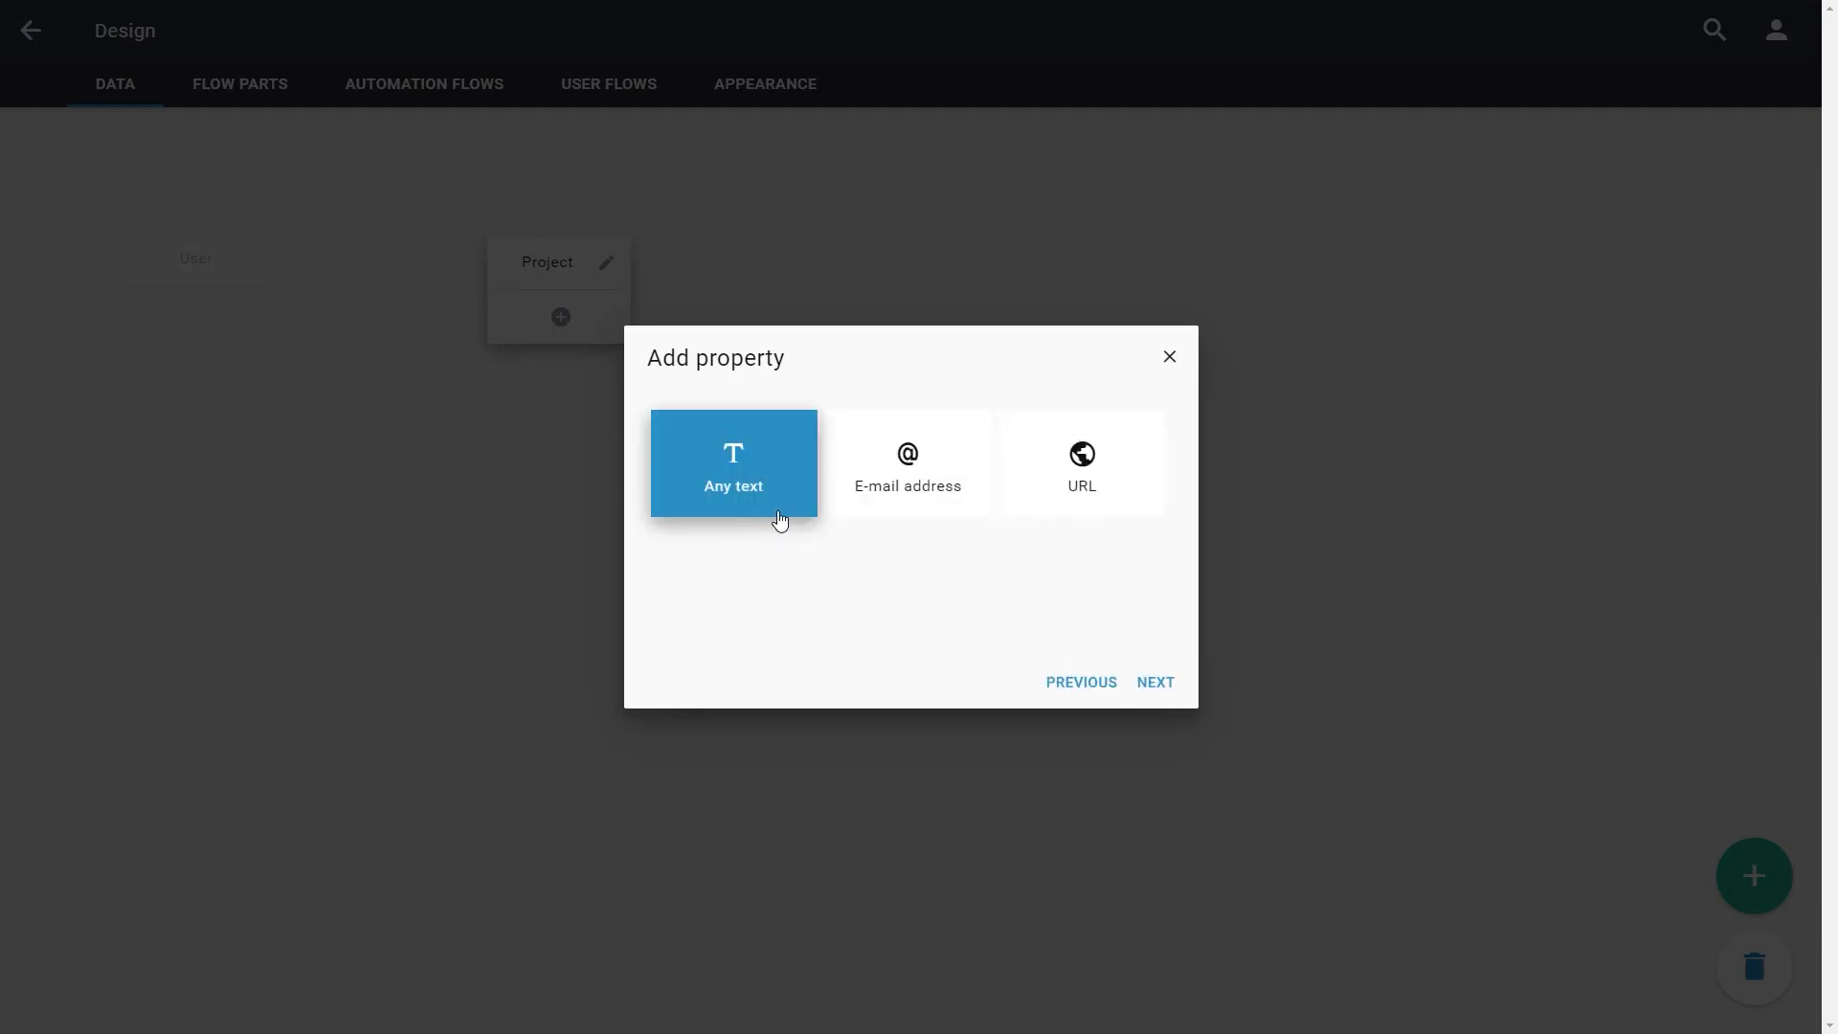
pyautogui.click(1160, 684)
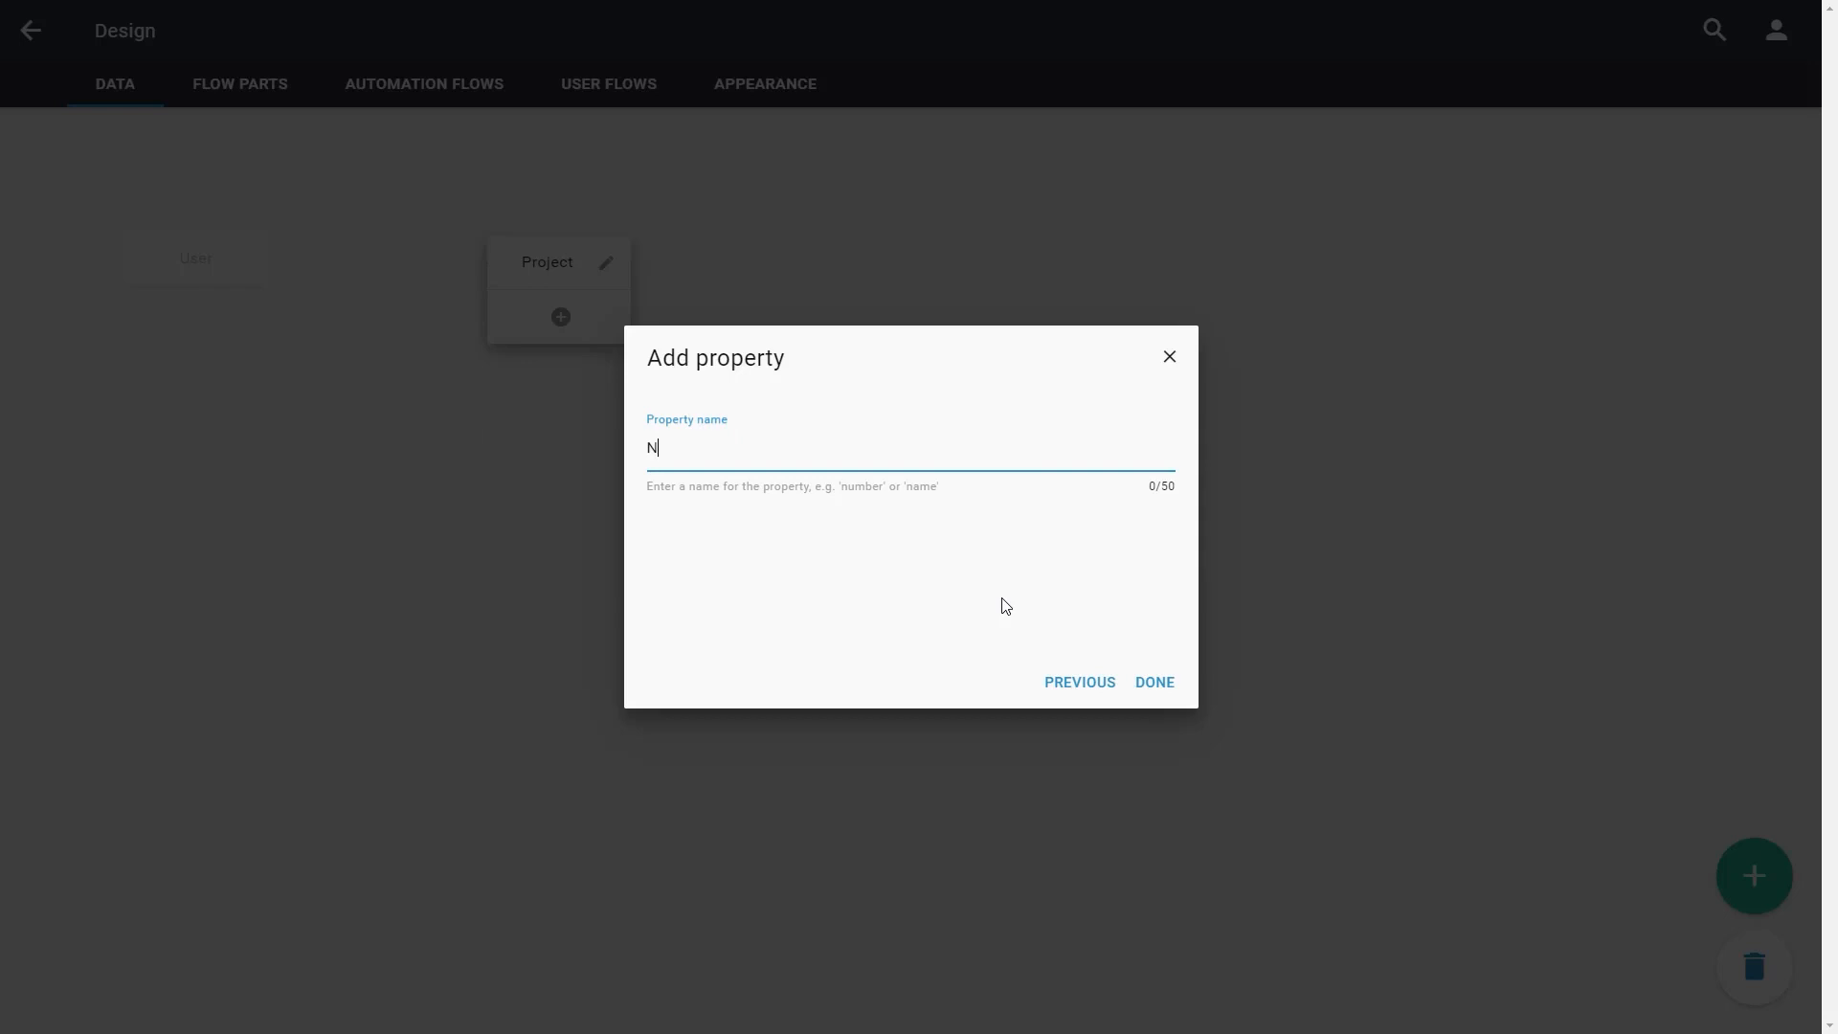
pyautogui.click(1167, 685)
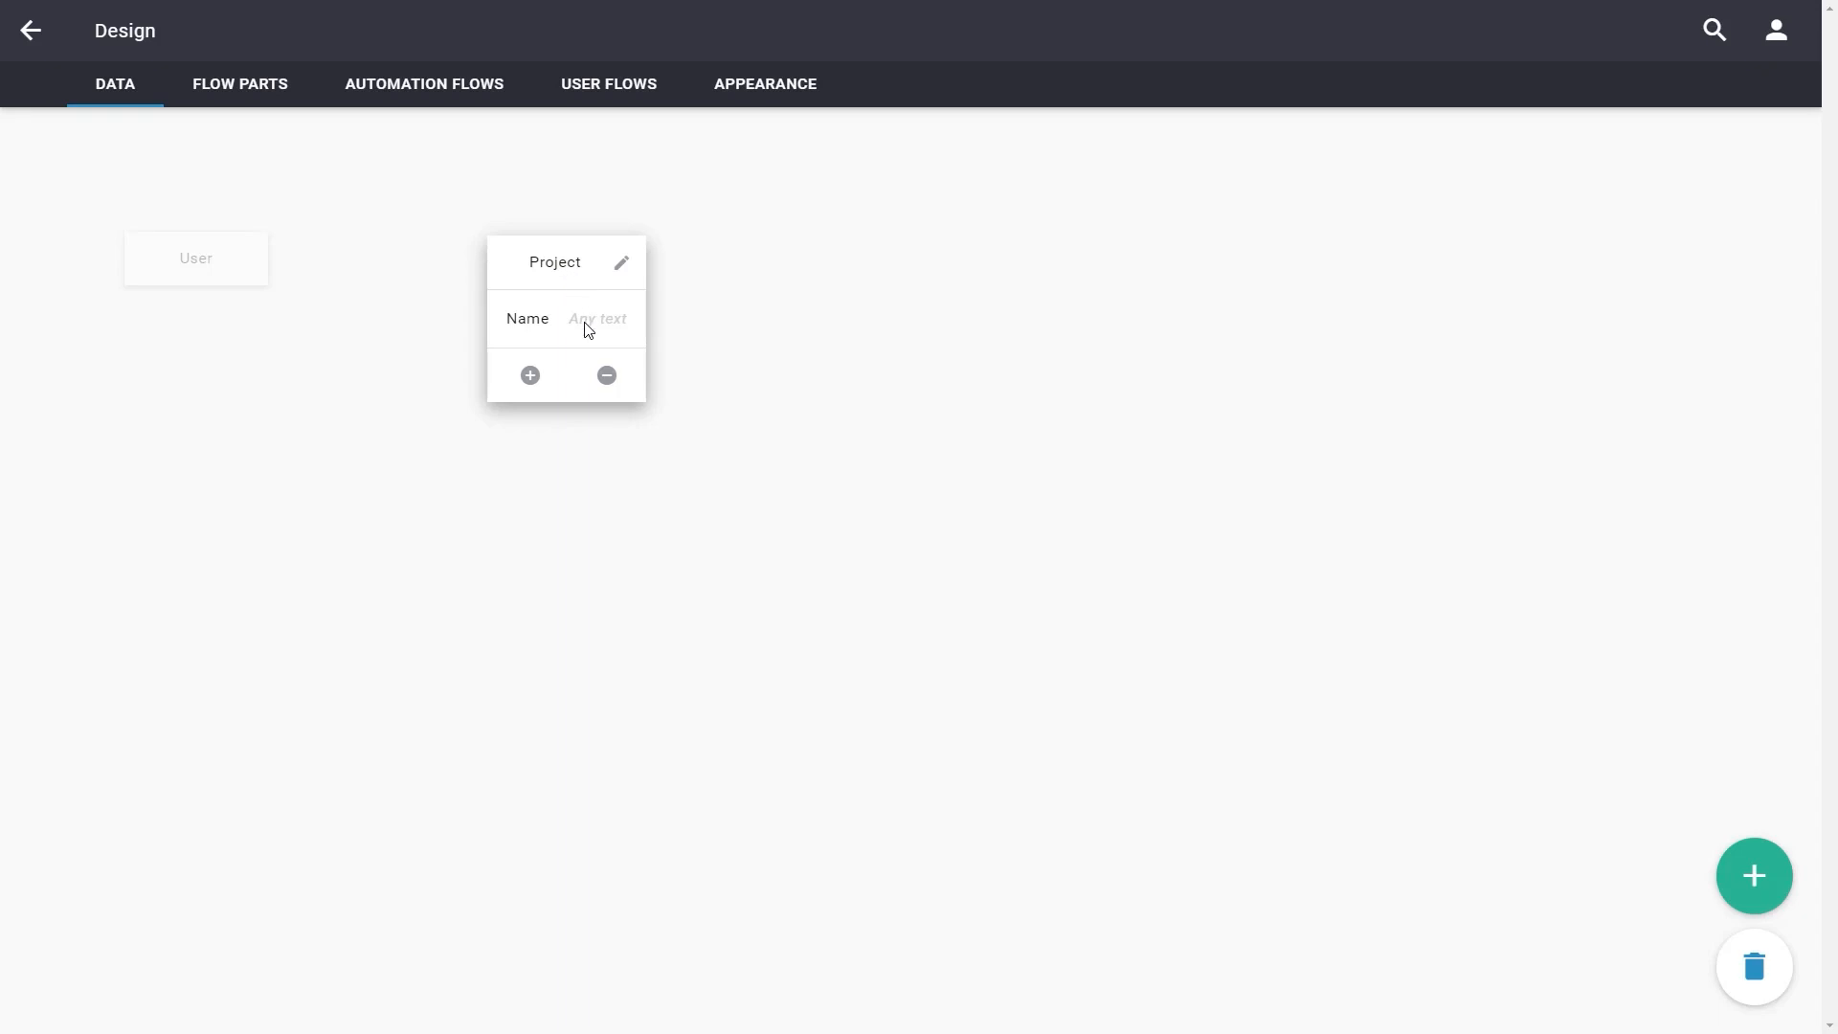
# Add a Date property called Deadline to the Project data item, then deselect the item
pyautogui.click(524, 383)
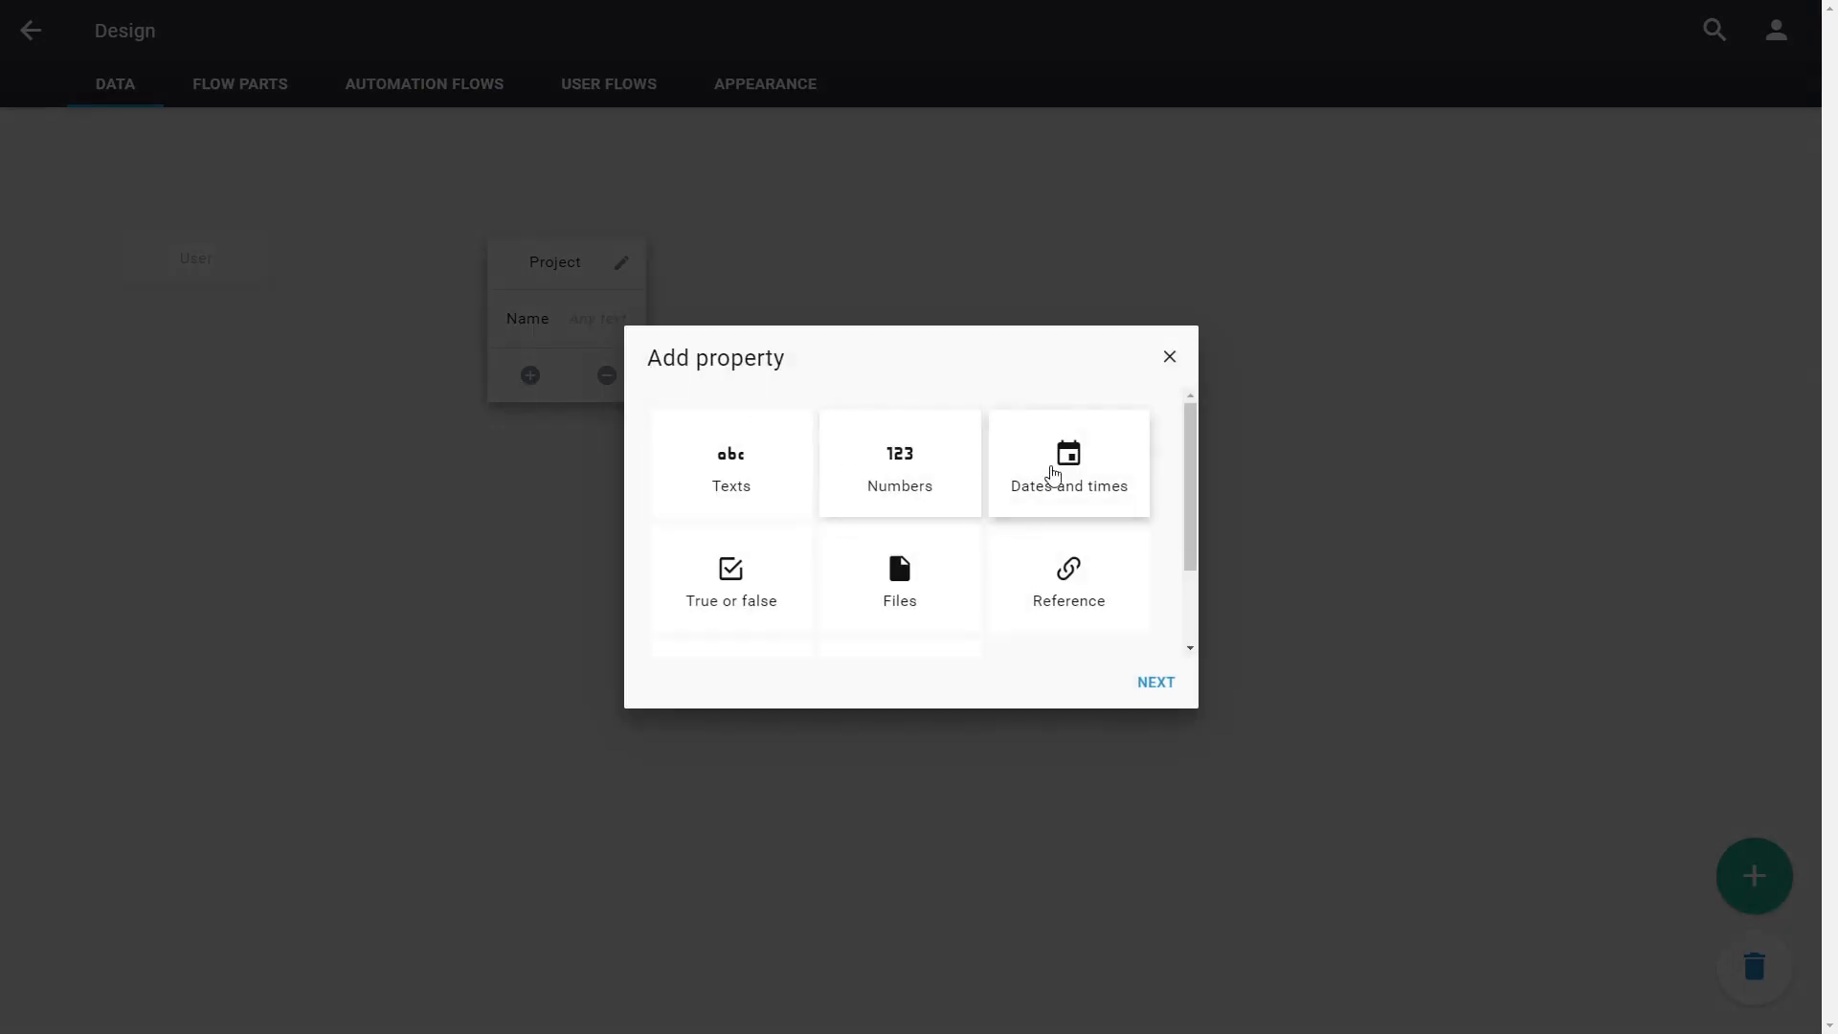
pyautogui.click(1049, 479)
pyautogui.click(1149, 686)
pyautogui.click(783, 484)
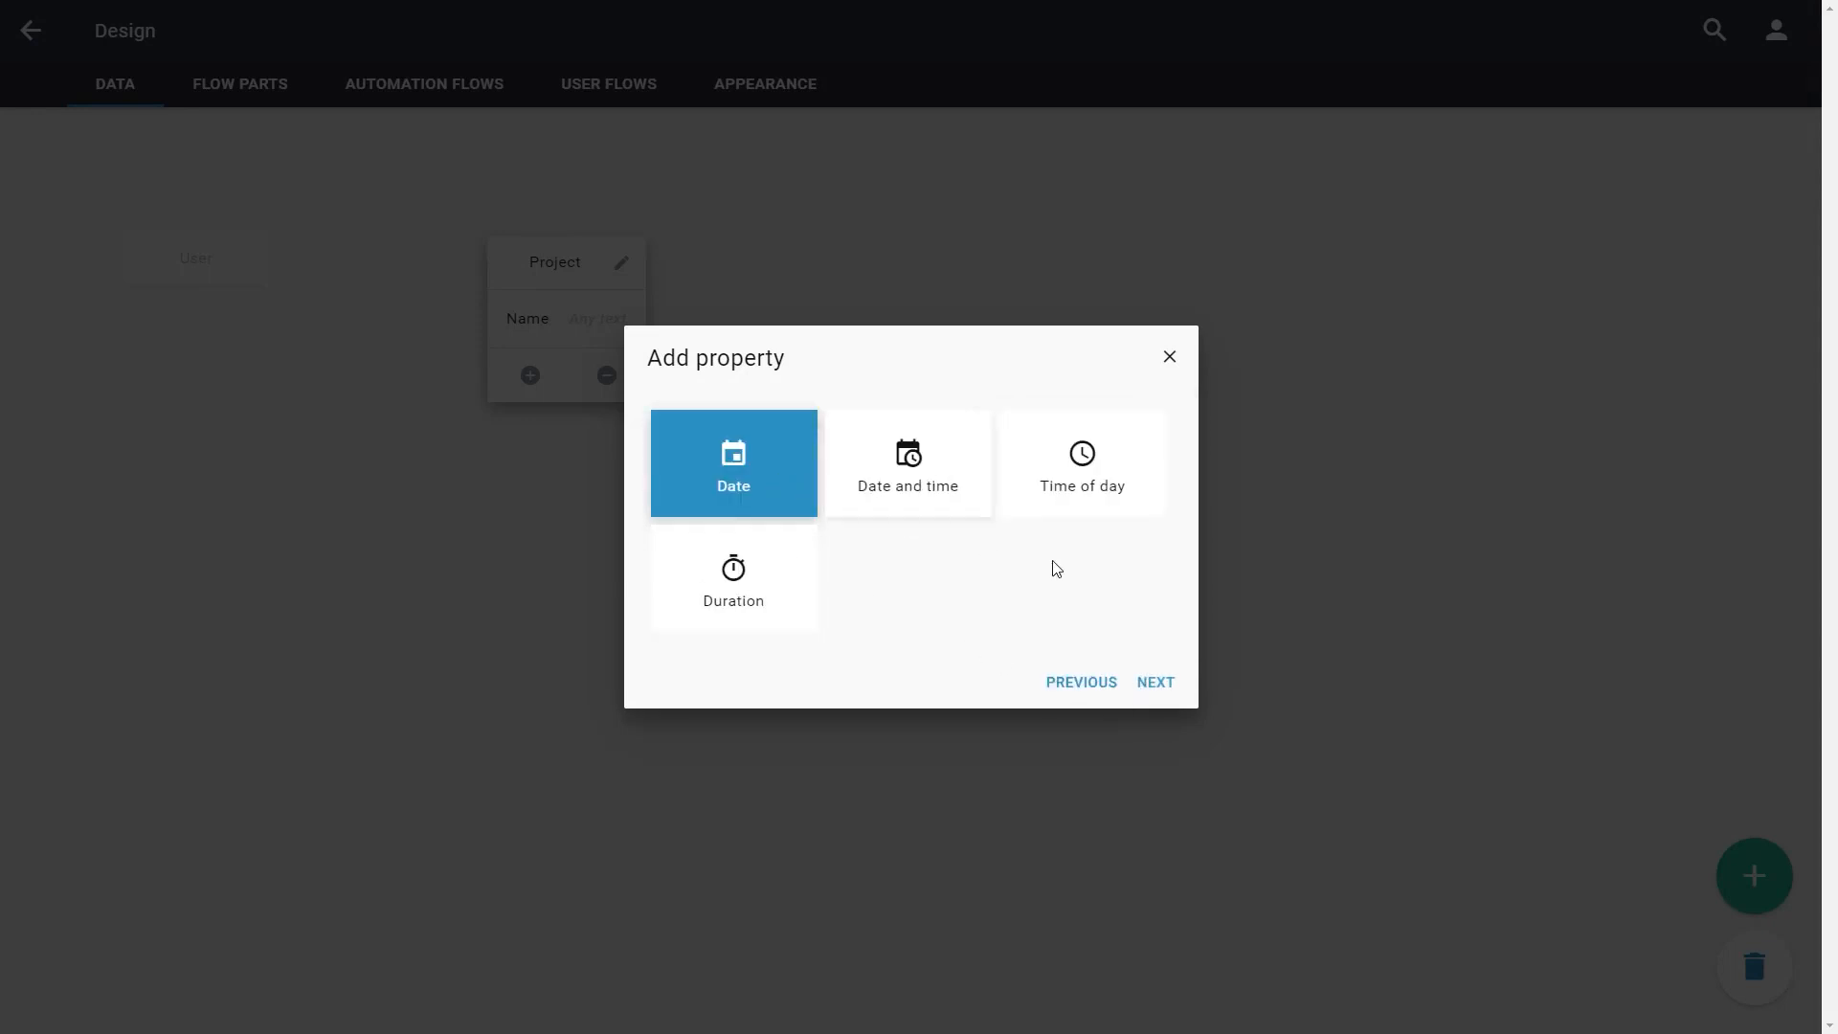
pyautogui.click(1161, 682)
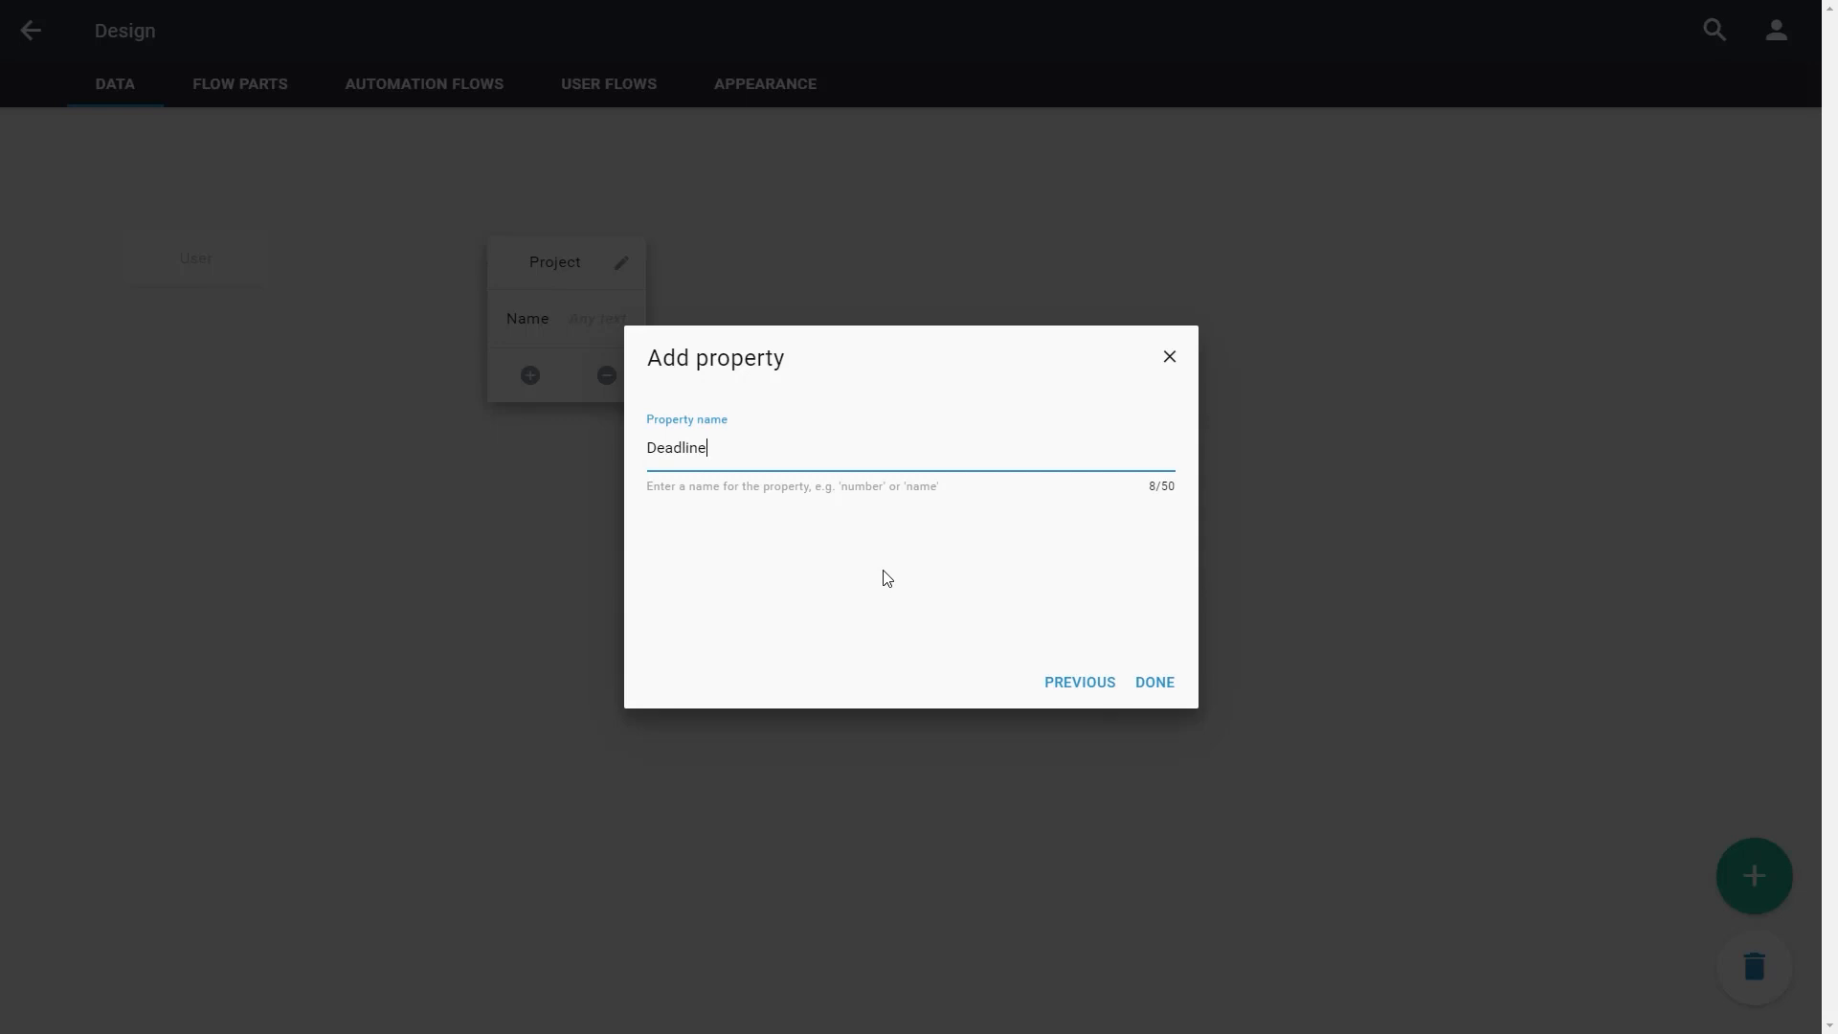
pyautogui.write('Deadline')
pyautogui.click(1155, 682)
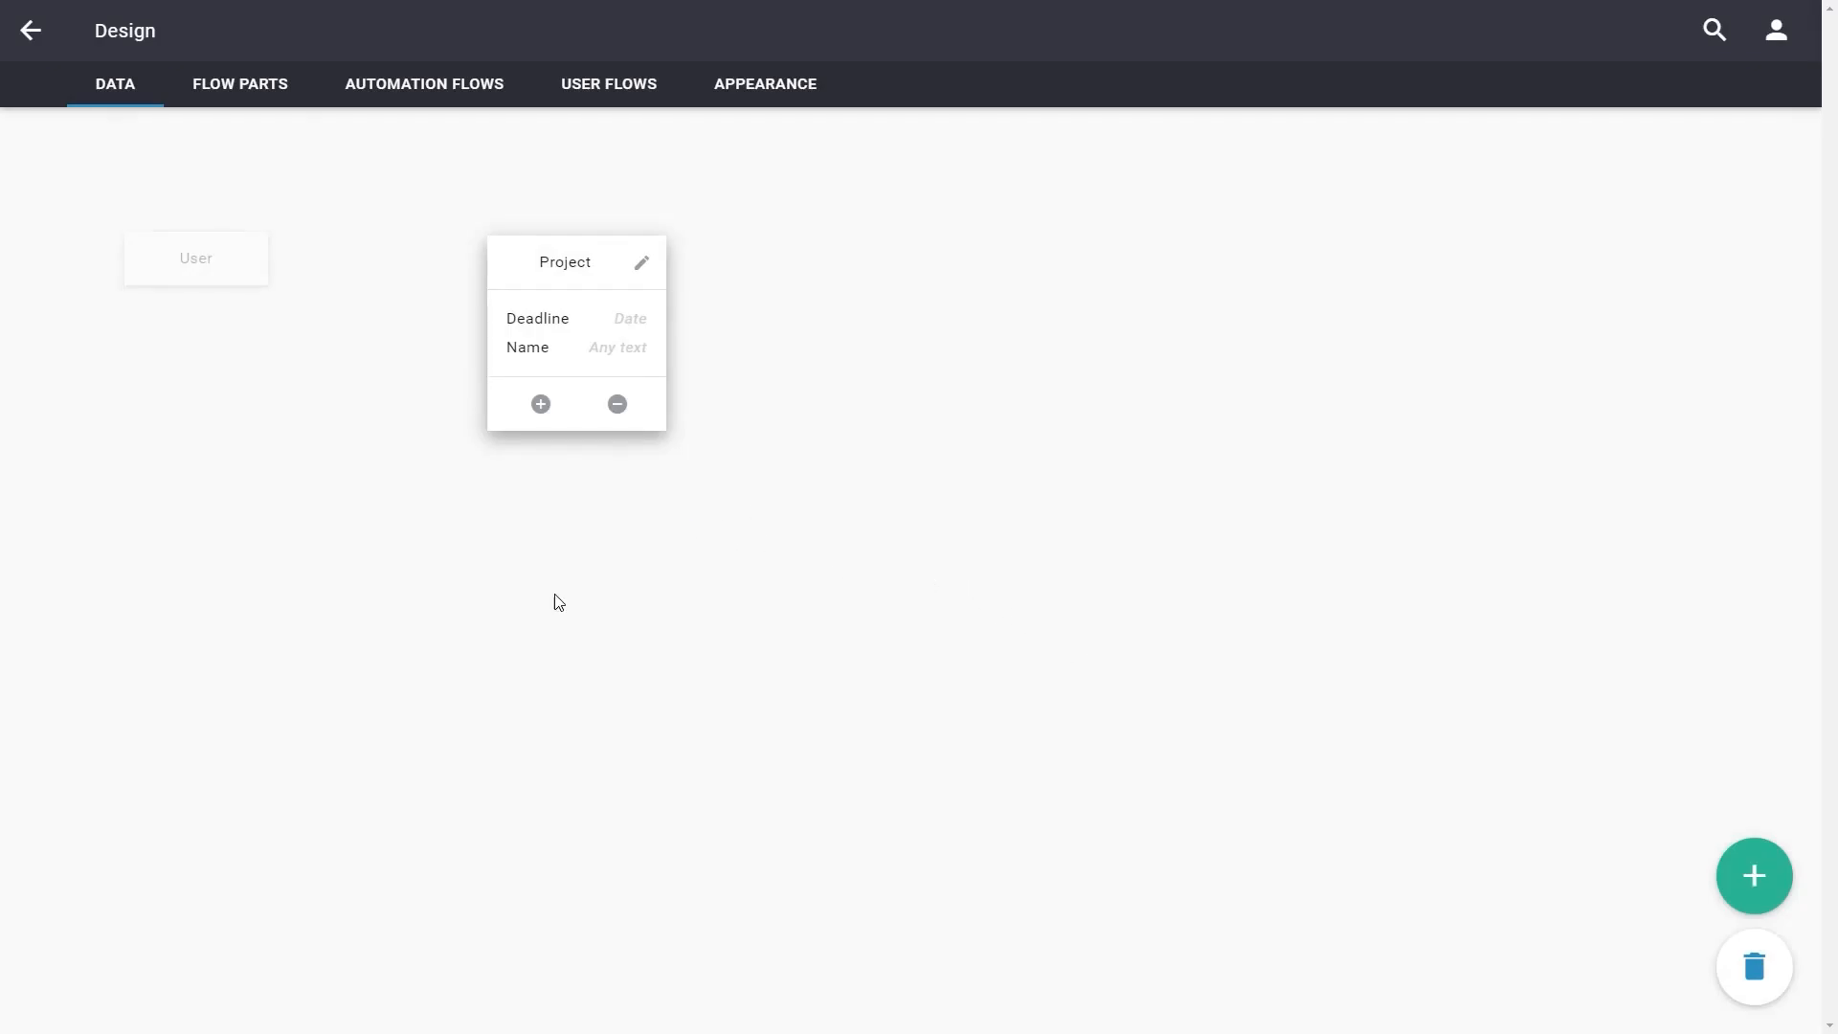
pyautogui.click(544, 519)
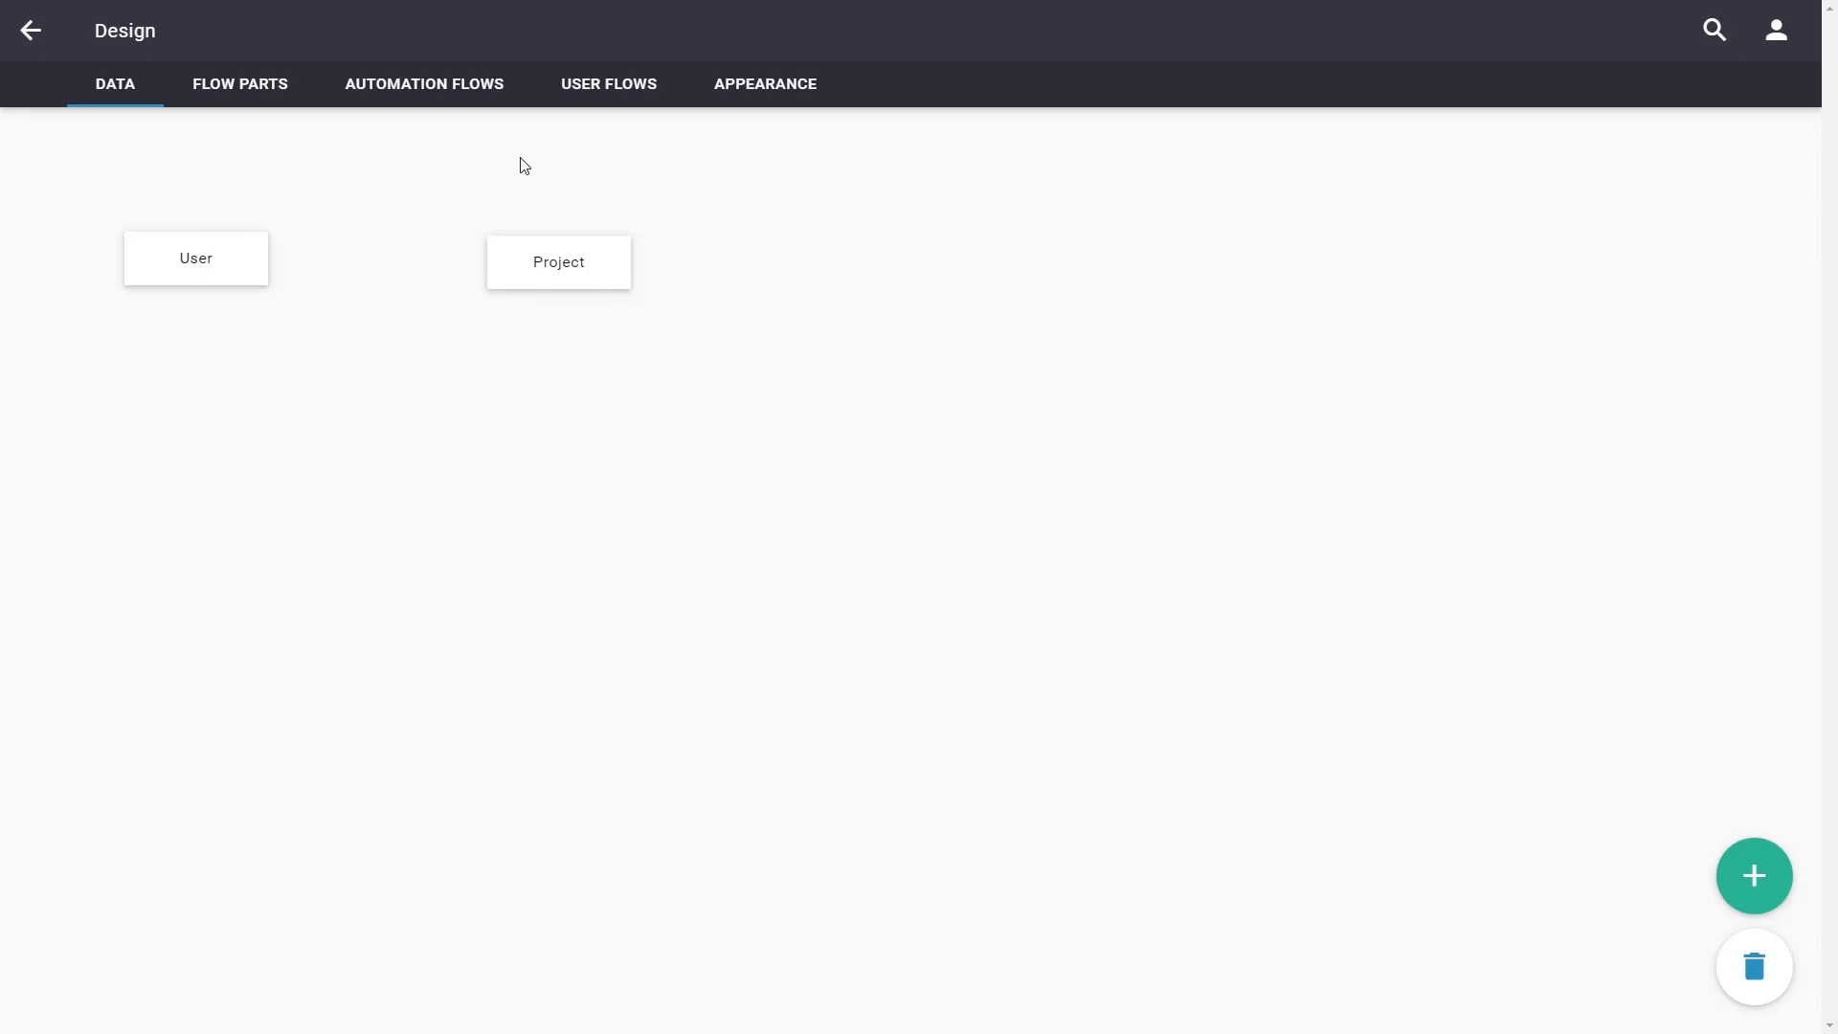
# Start a wizard-based user flow of type Overview, add, edit and delete data for the Project data item
pyautogui.click(603, 86)
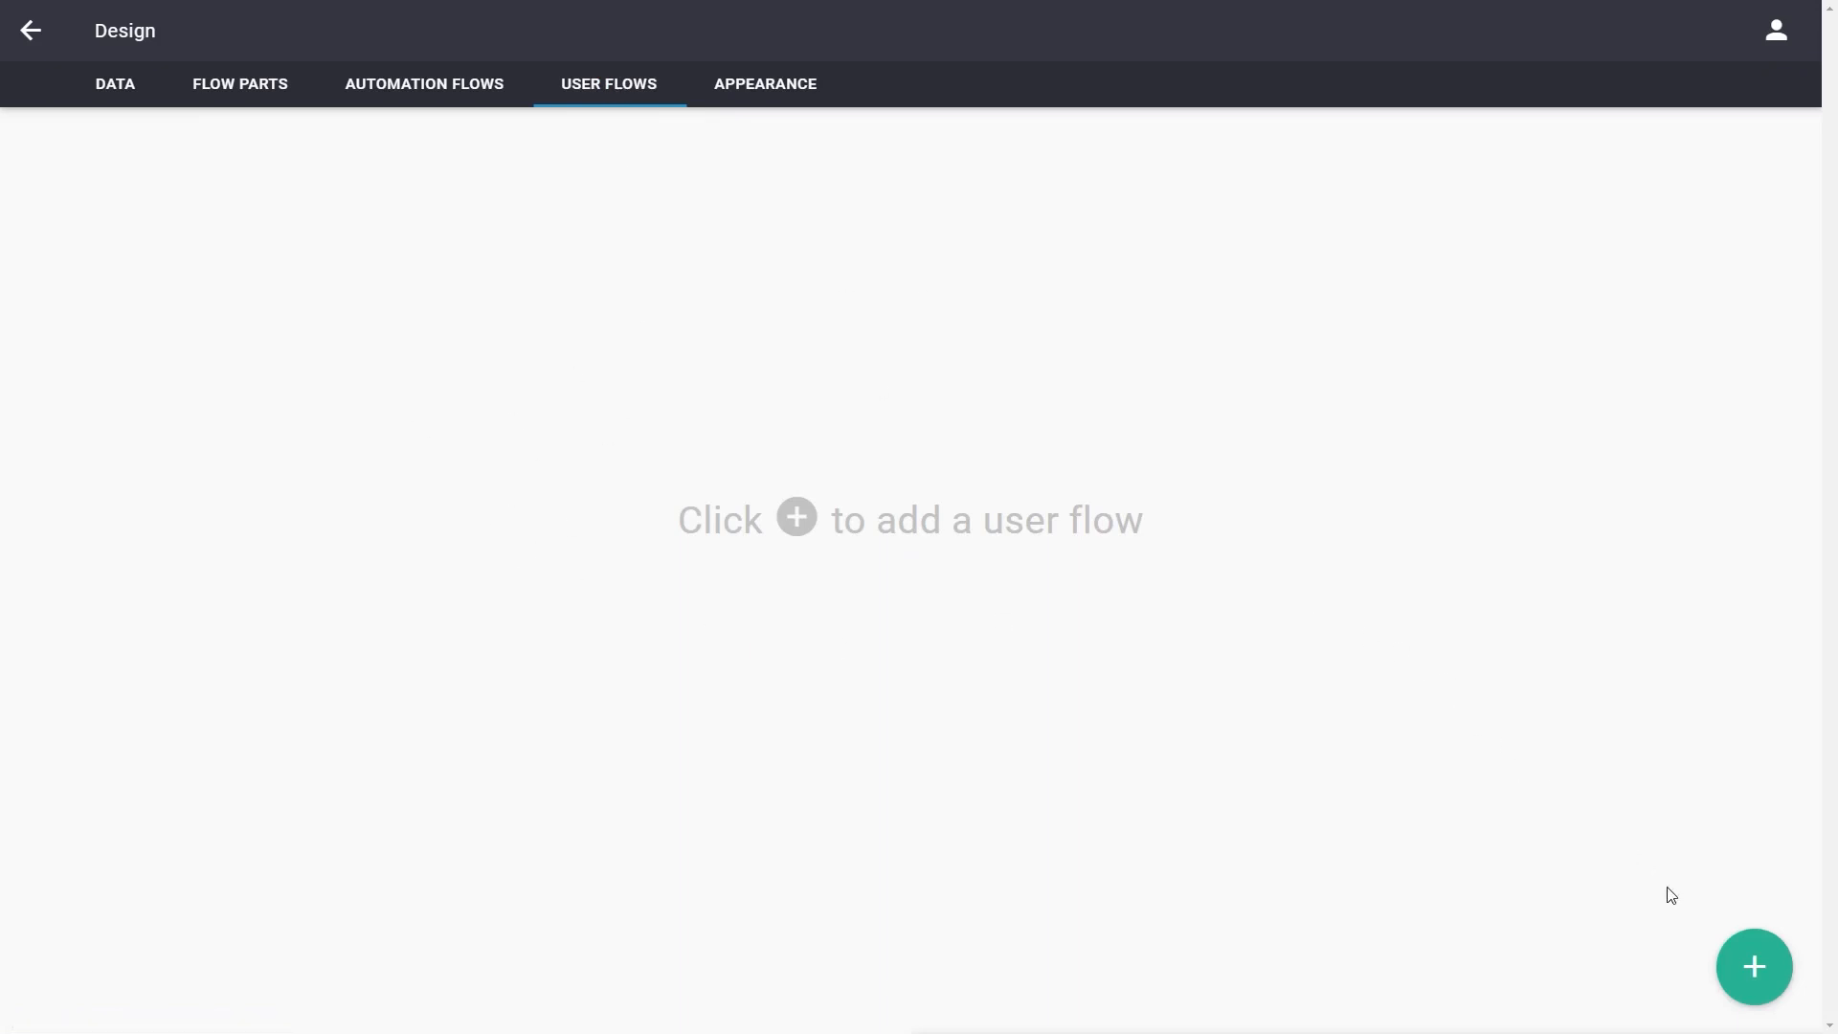
pyautogui.click(1758, 971)
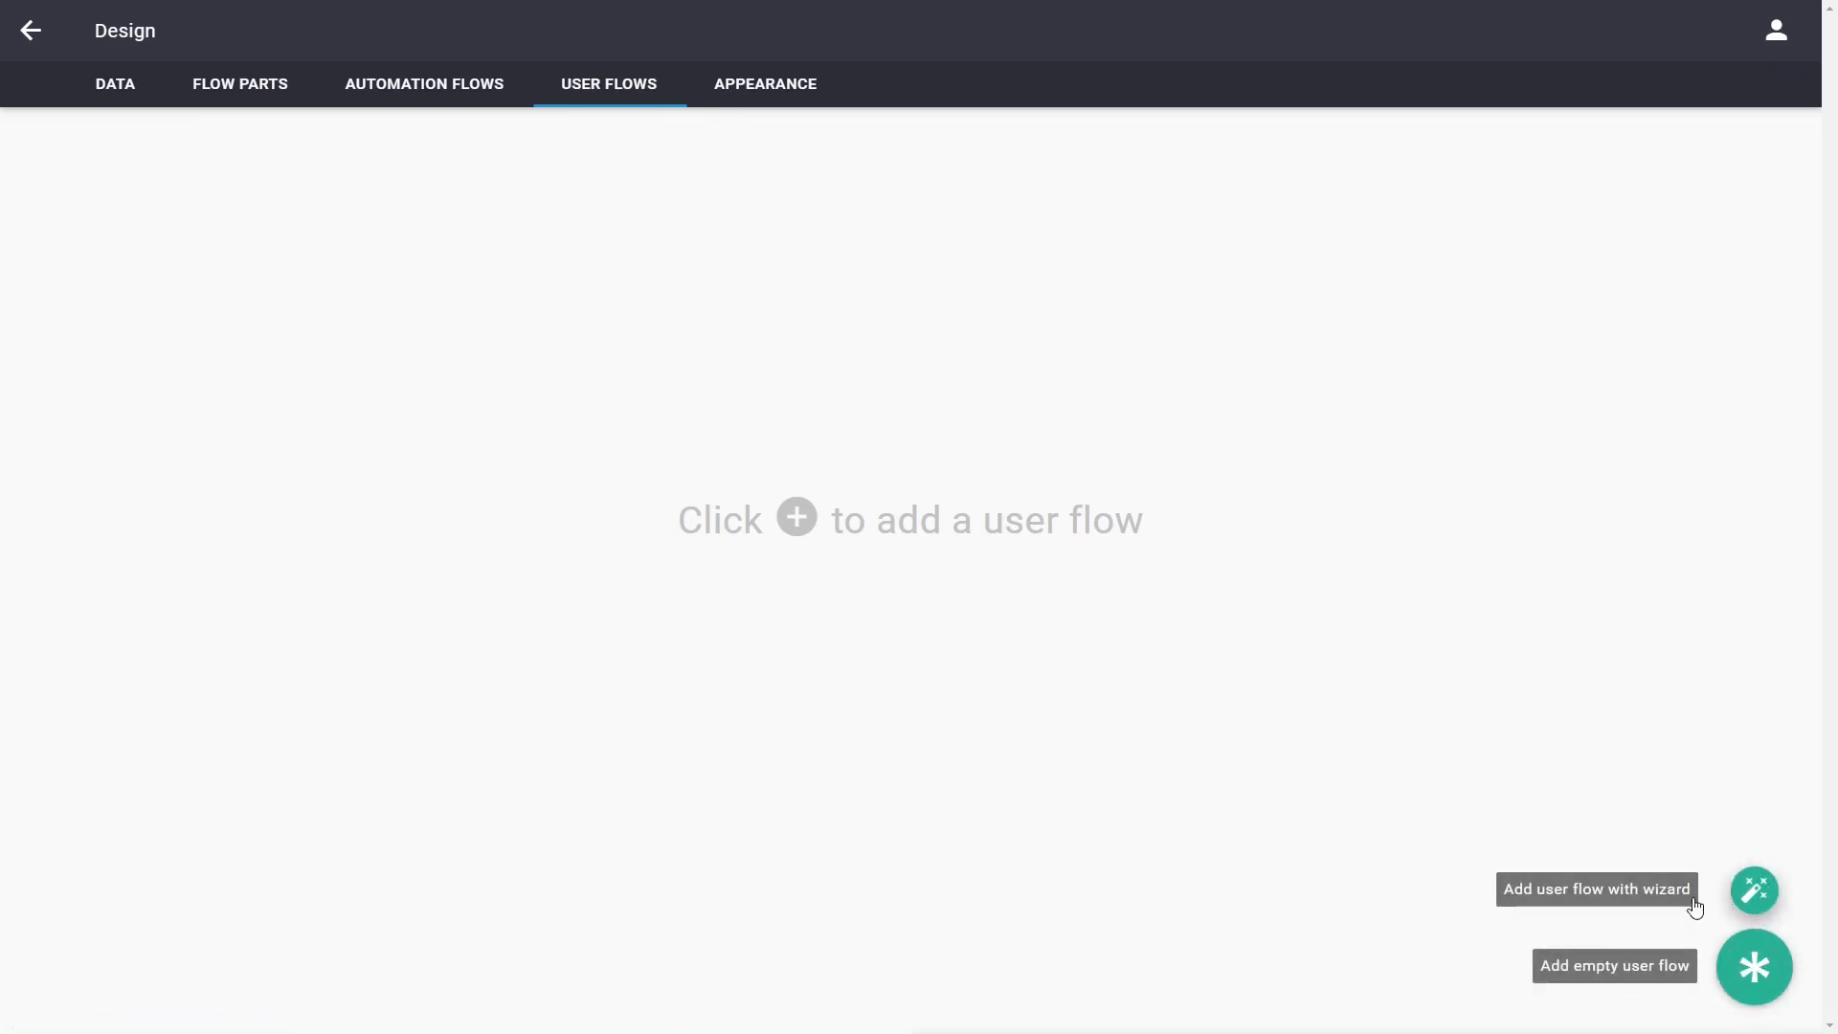
pyautogui.click(1753, 893)
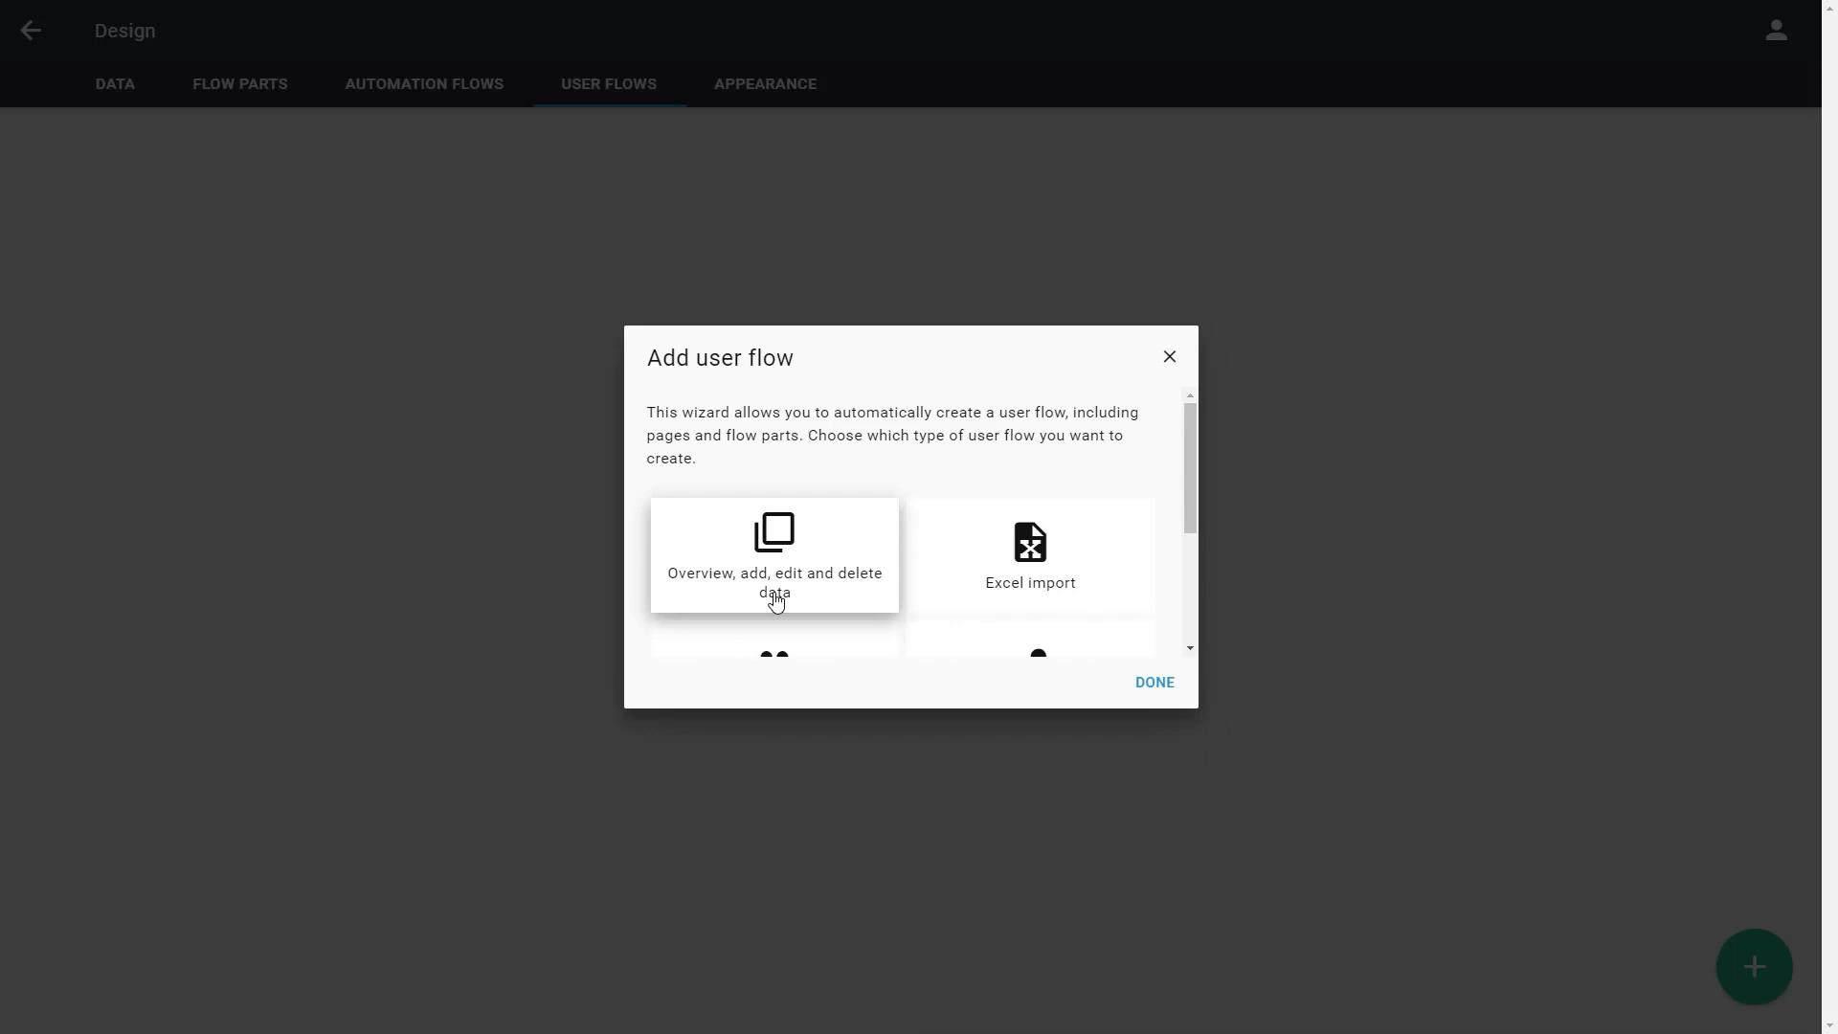
pyautogui.click(806, 528)
pyautogui.click(1157, 683)
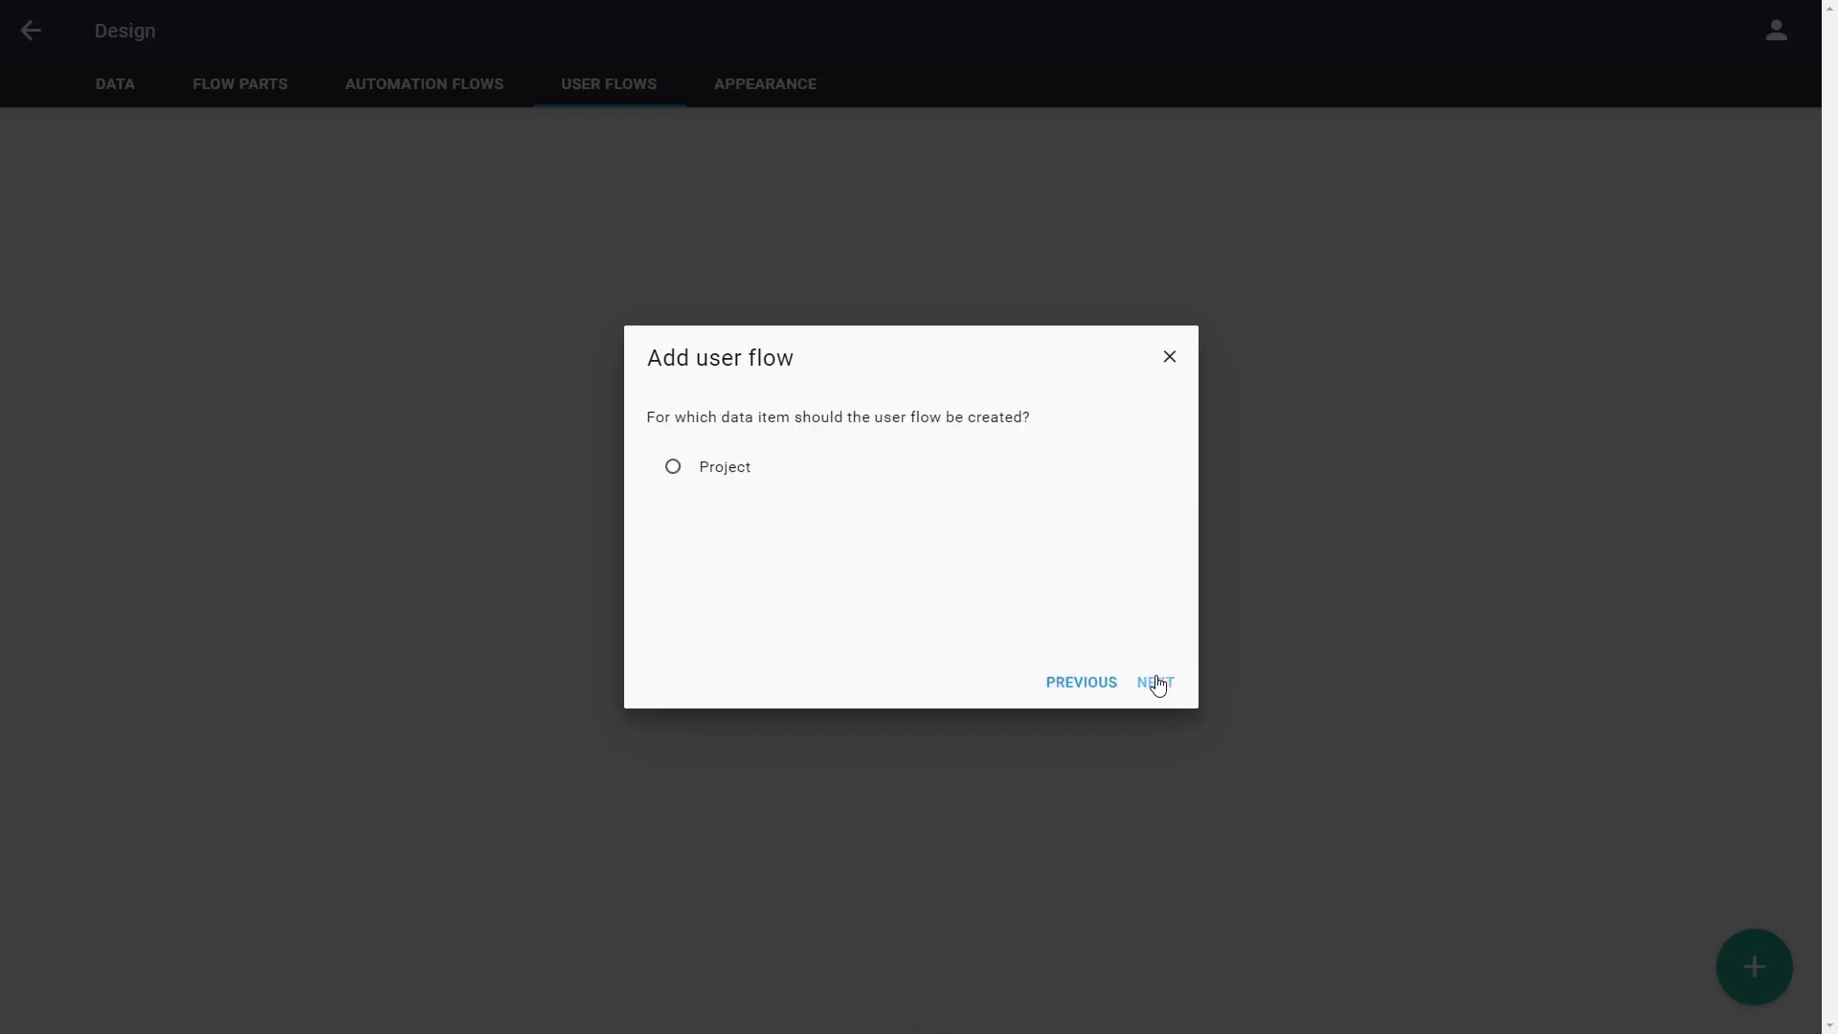
pyautogui.click(707, 481)
pyautogui.click(1155, 682)
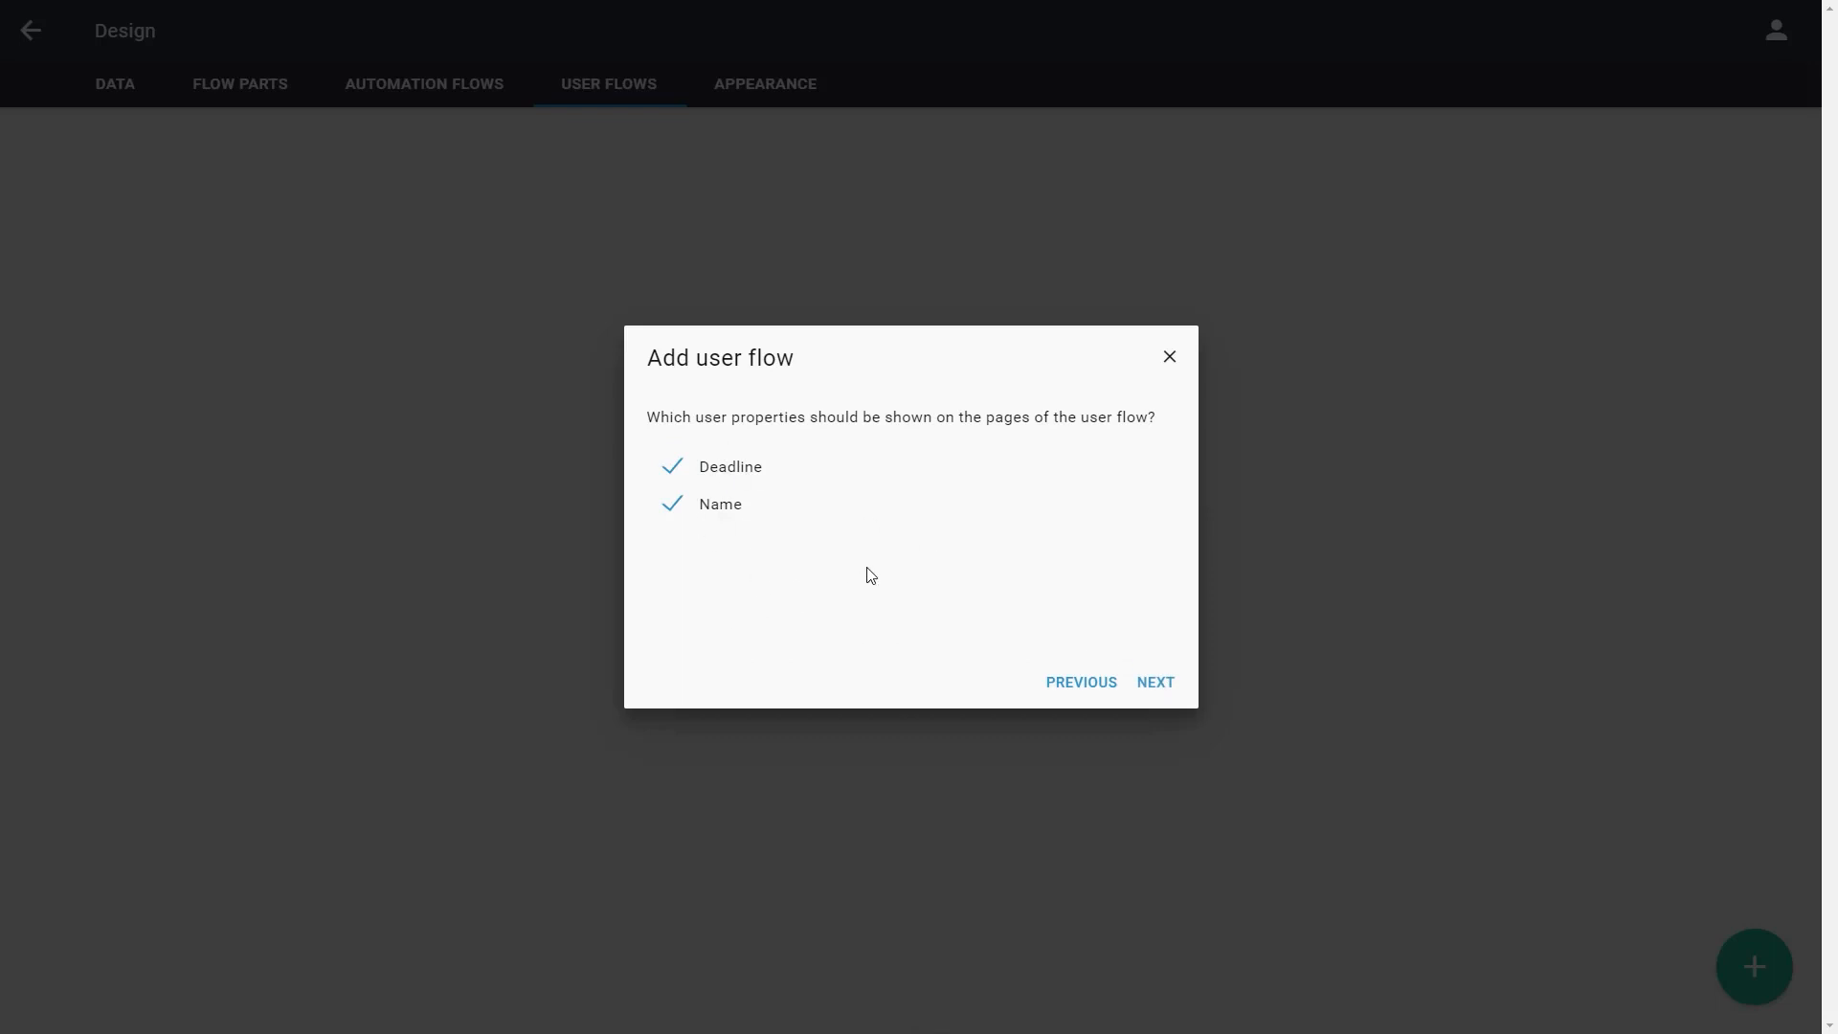
# Include pages to add and edit a Project and a button to delete one, and order Name before Deadline
pyautogui.click(1154, 685)
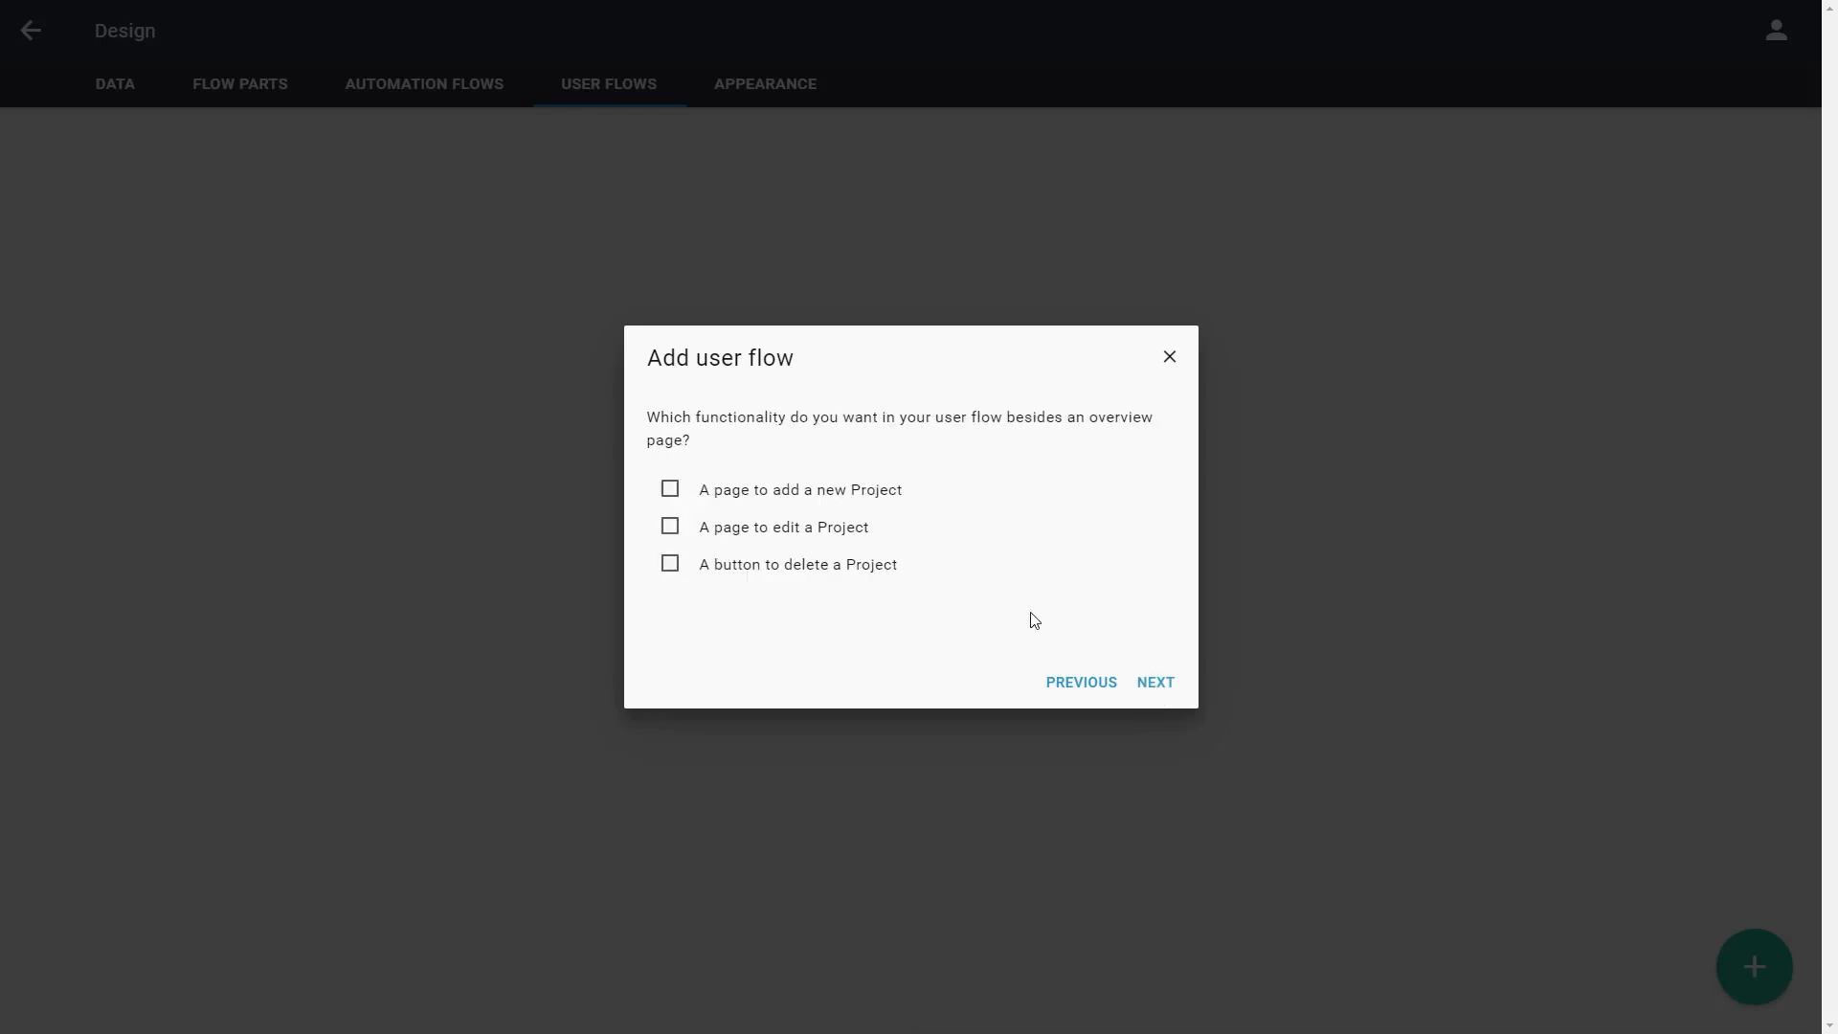
pyautogui.click(734, 492)
pyautogui.click(736, 532)
pyautogui.click(741, 572)
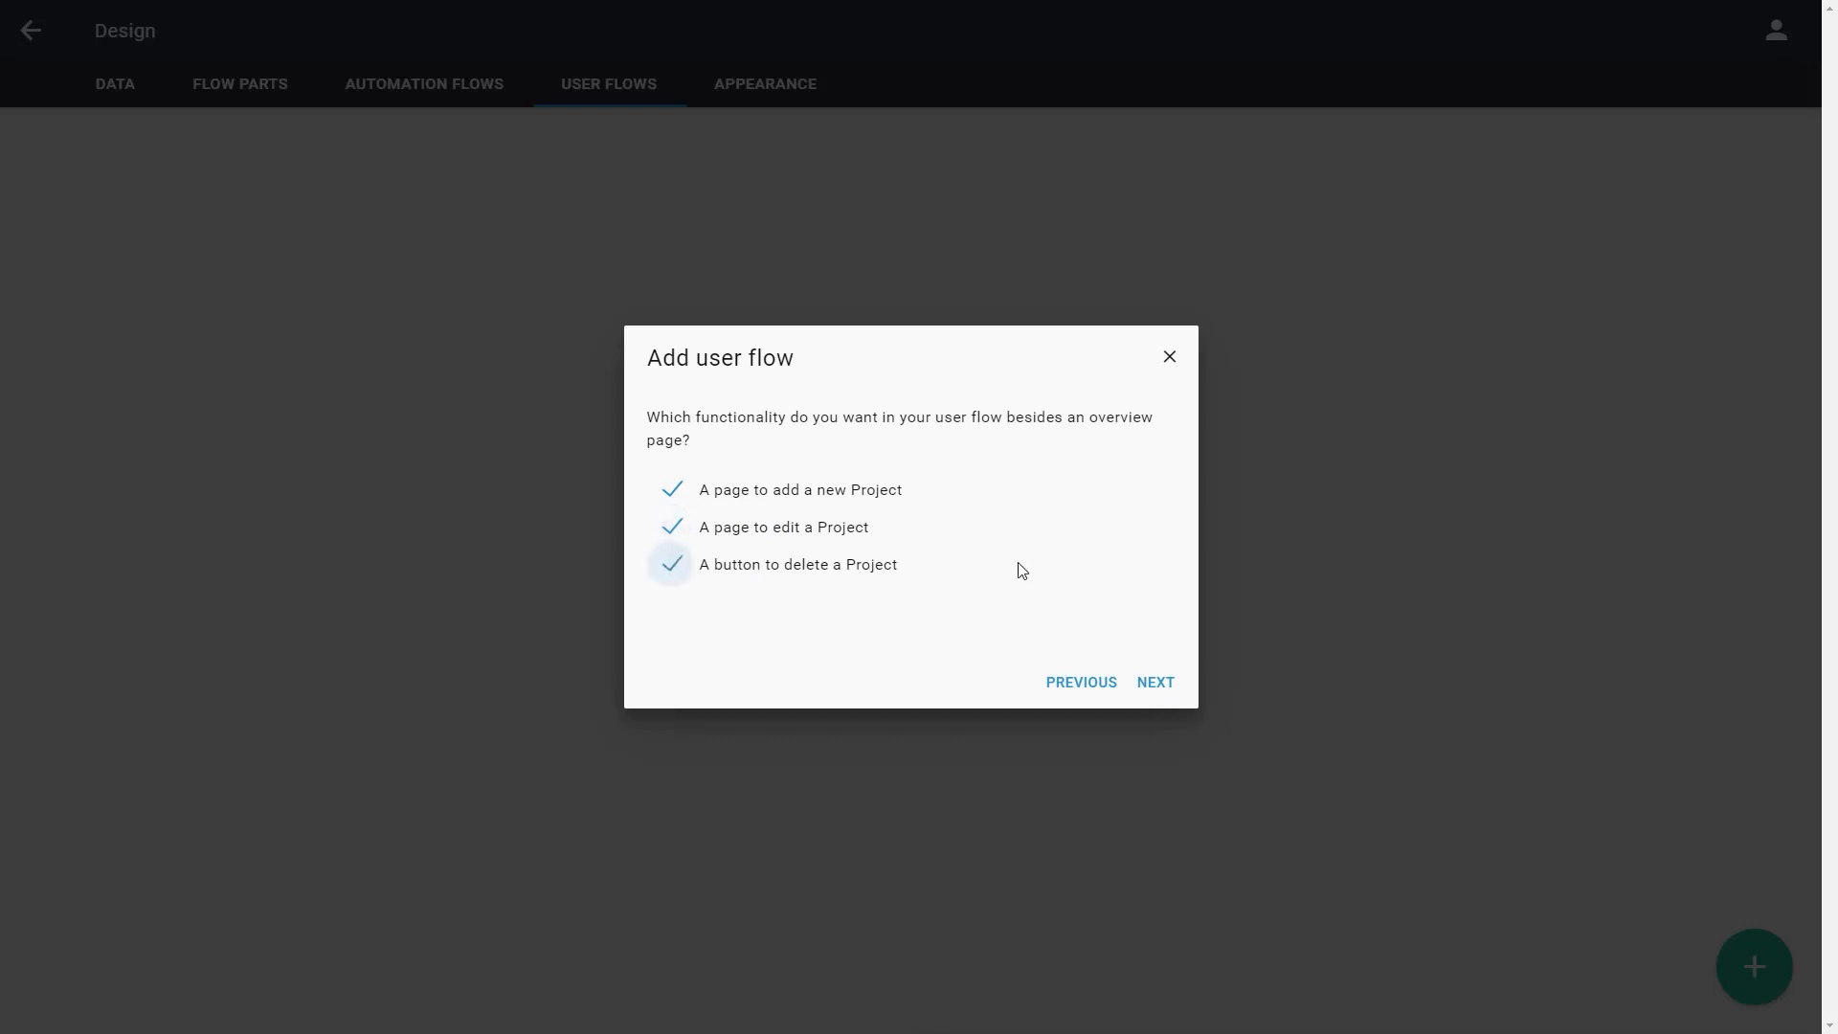
pyautogui.click(1151, 688)
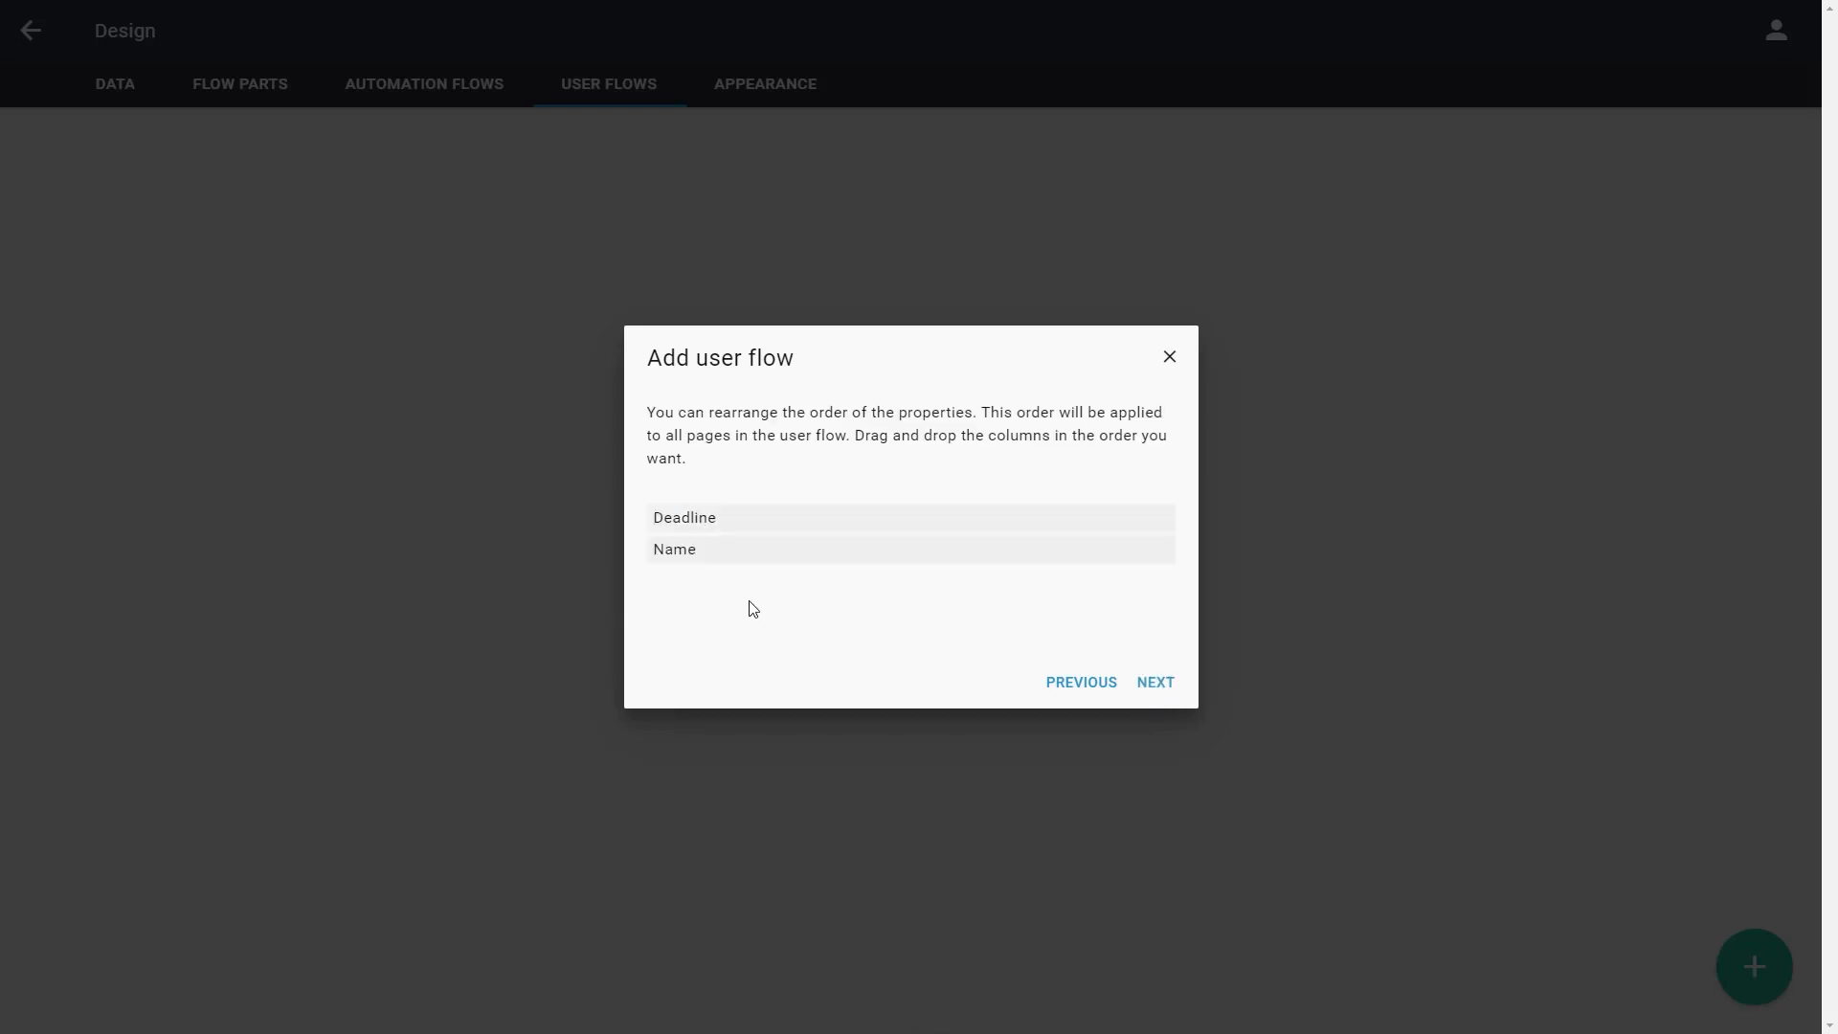
pyautogui.moveTo(735, 553); pyautogui.dragTo(739, 521)
pyautogui.click(1160, 683)
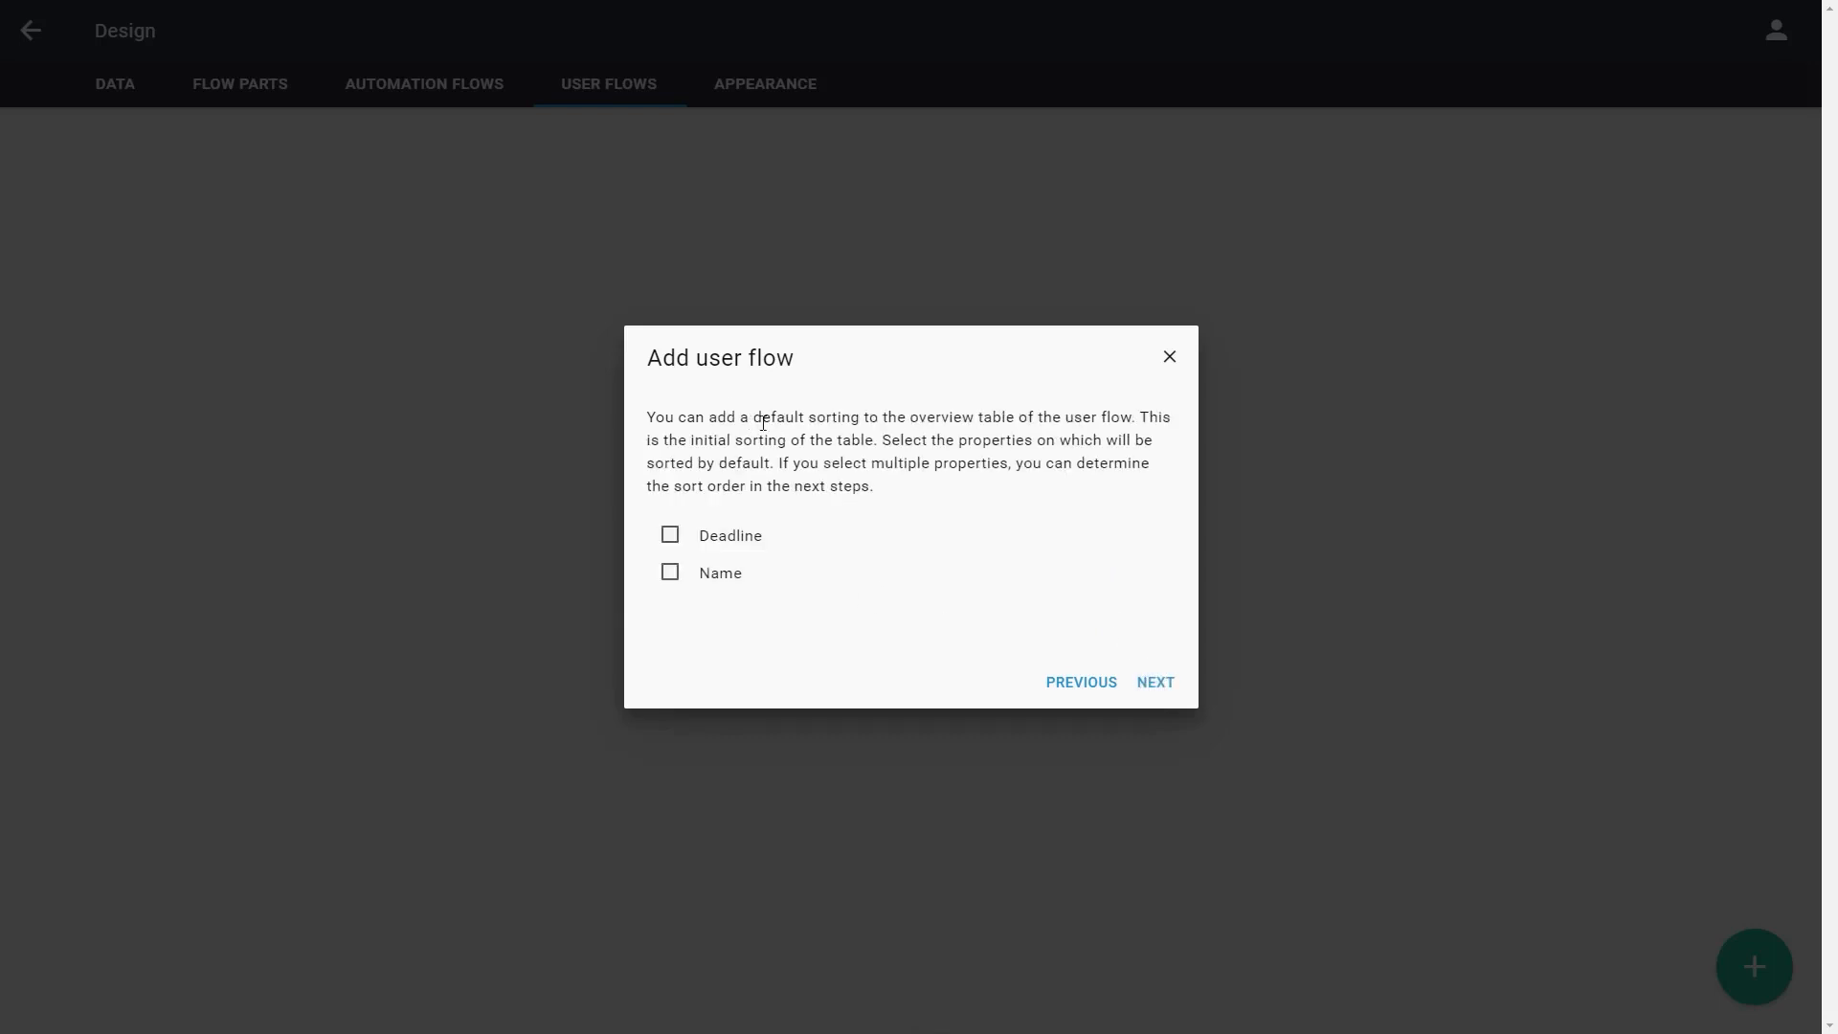
# Sort the overview table by Deadline from smallest to largest and create the user flow as All projects
pyautogui.click(720, 538)
pyautogui.click(1153, 689)
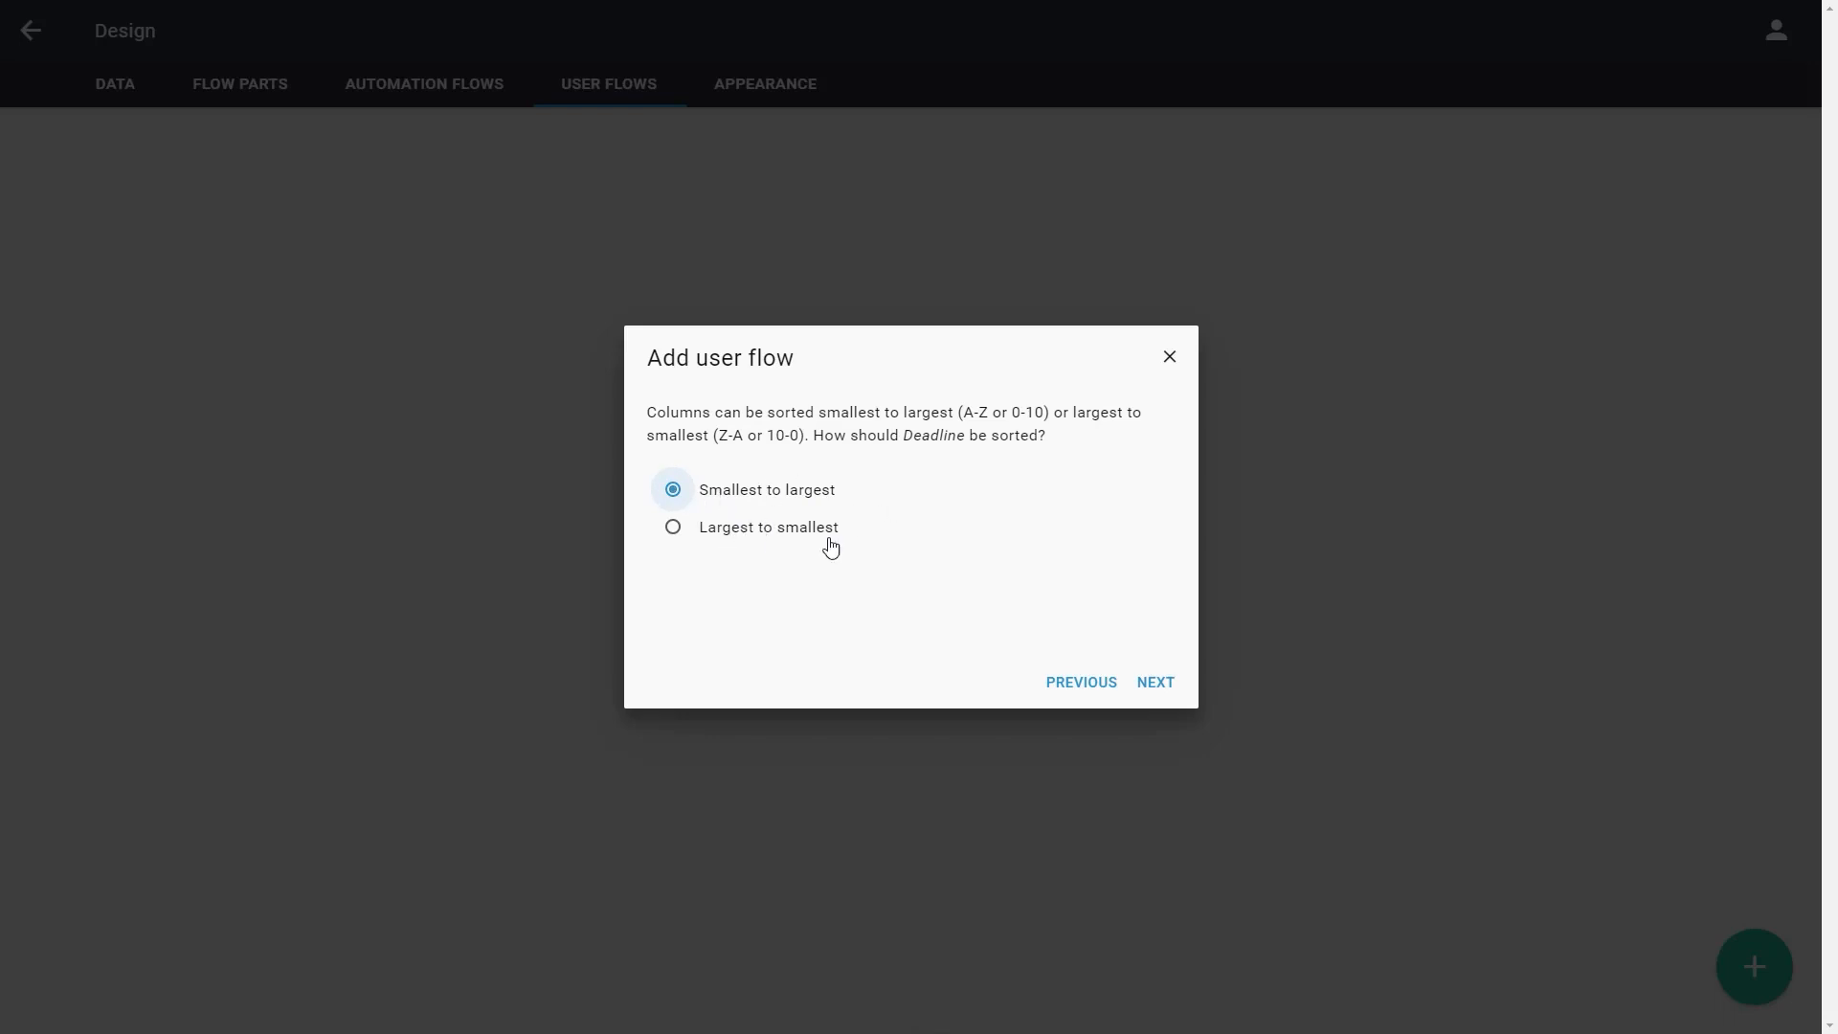
pyautogui.click(1156, 683)
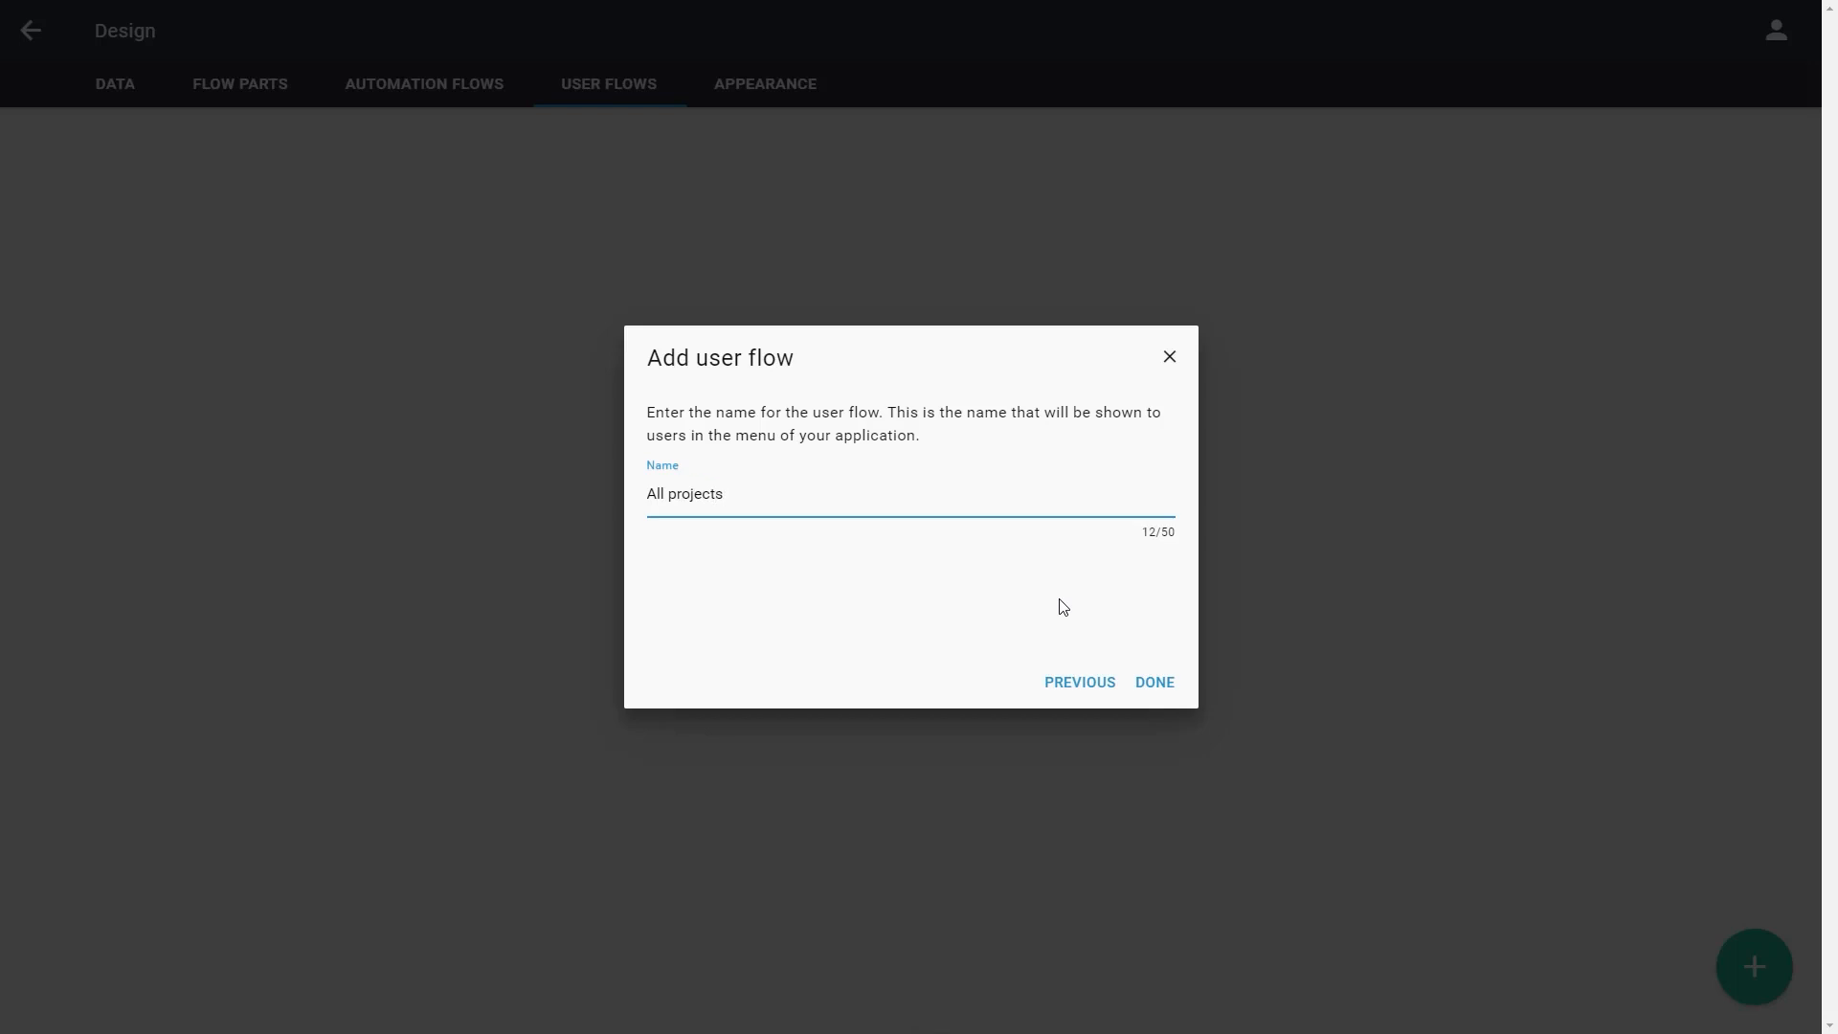
pyautogui.click(1150, 686)
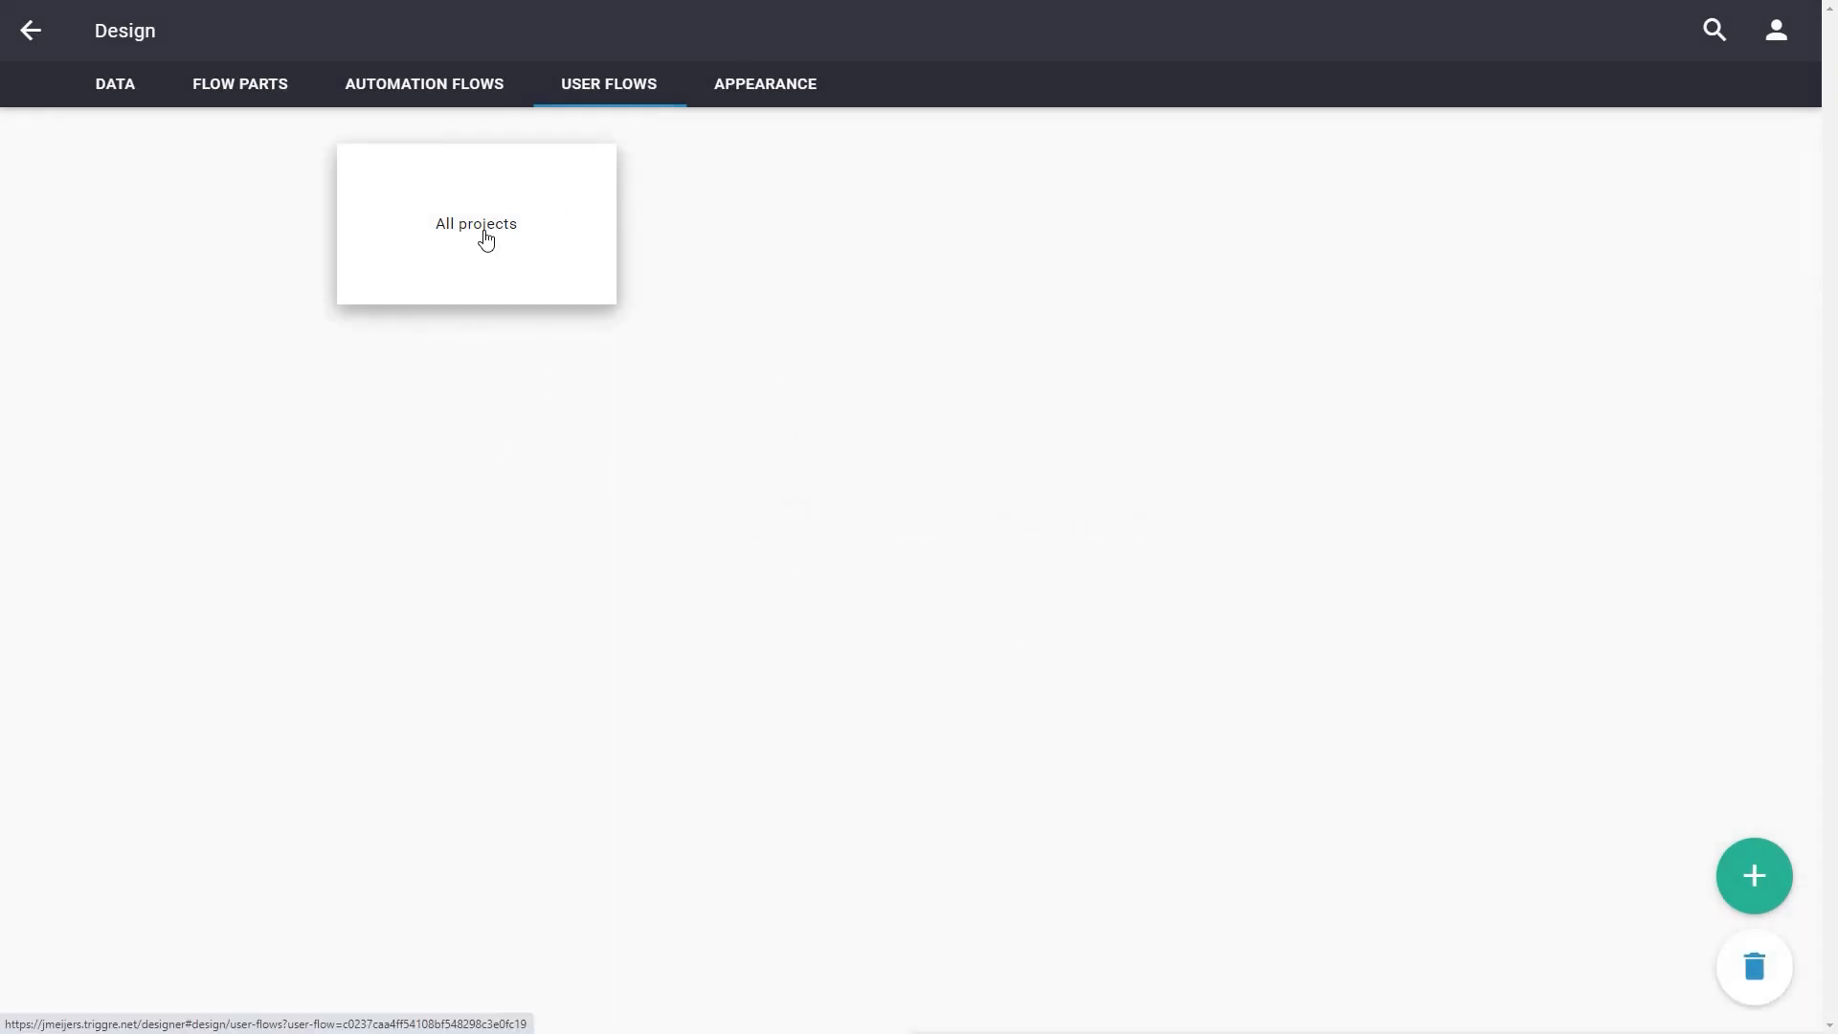
# Examine the generated All projects flow and its Add Project page, then return to the user flow overview
pyautogui.click(475, 230)
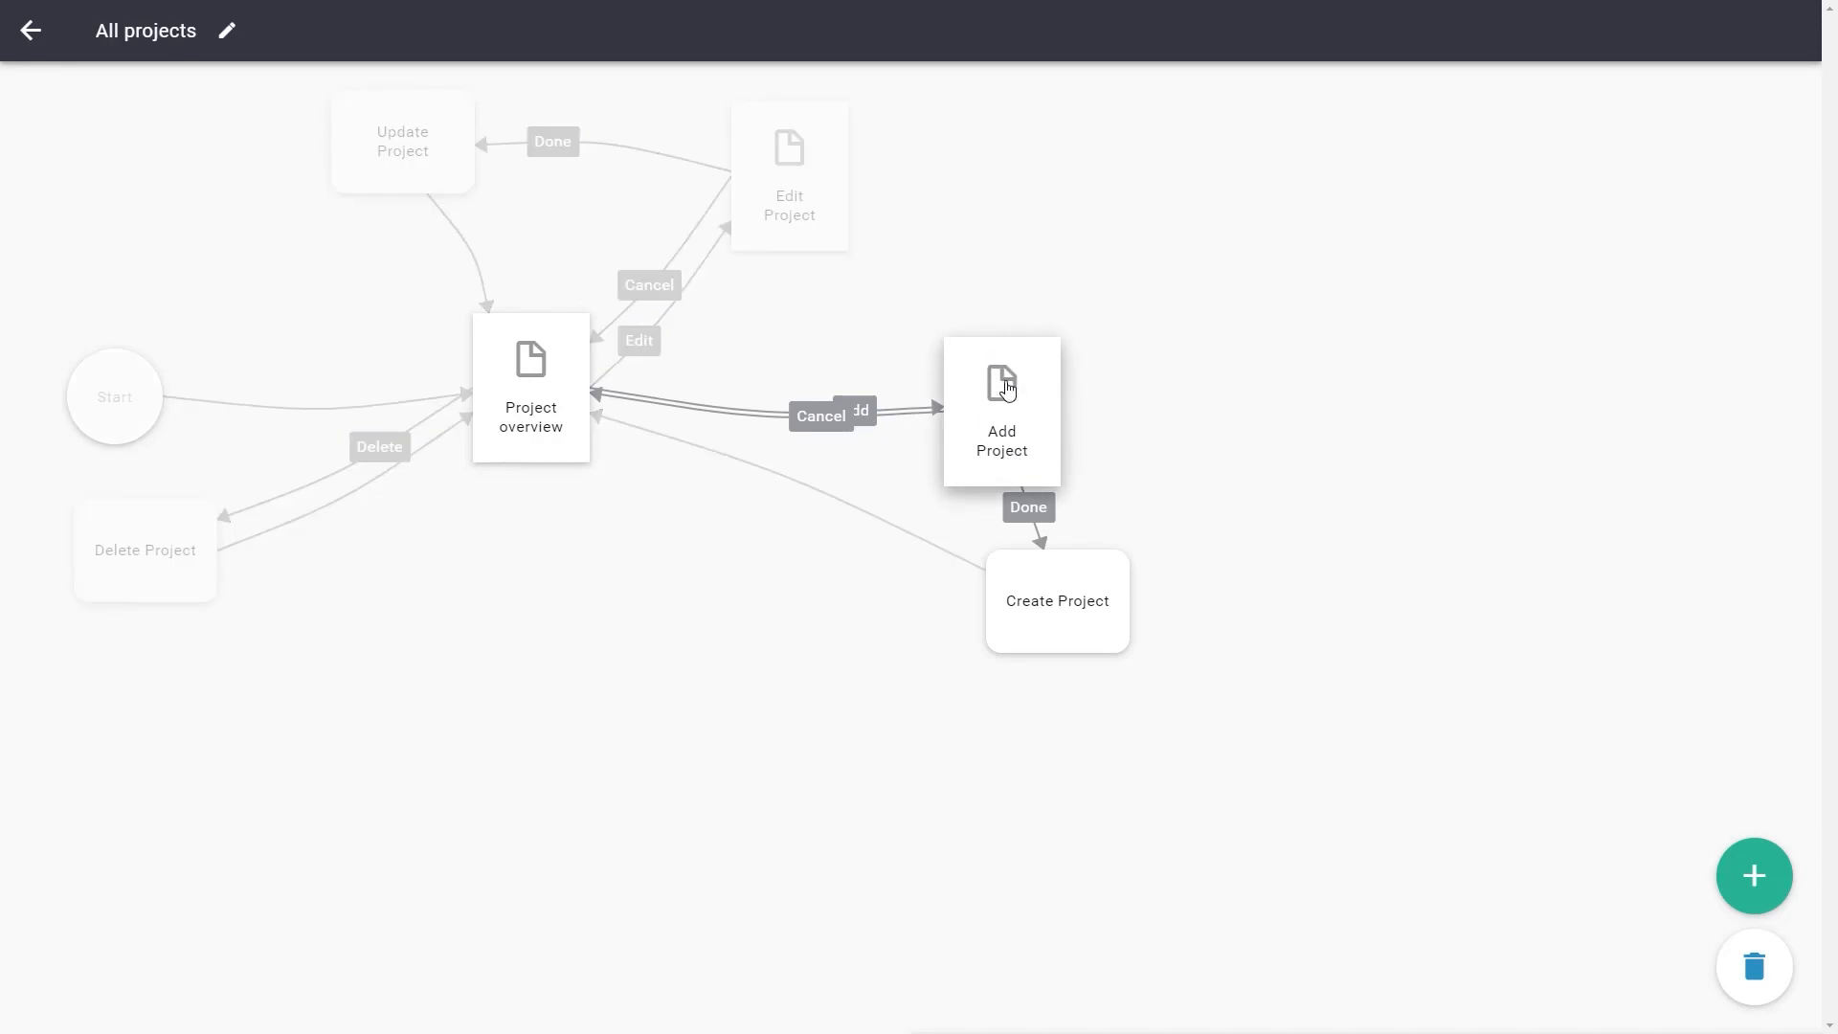
pyautogui.click(997, 430)
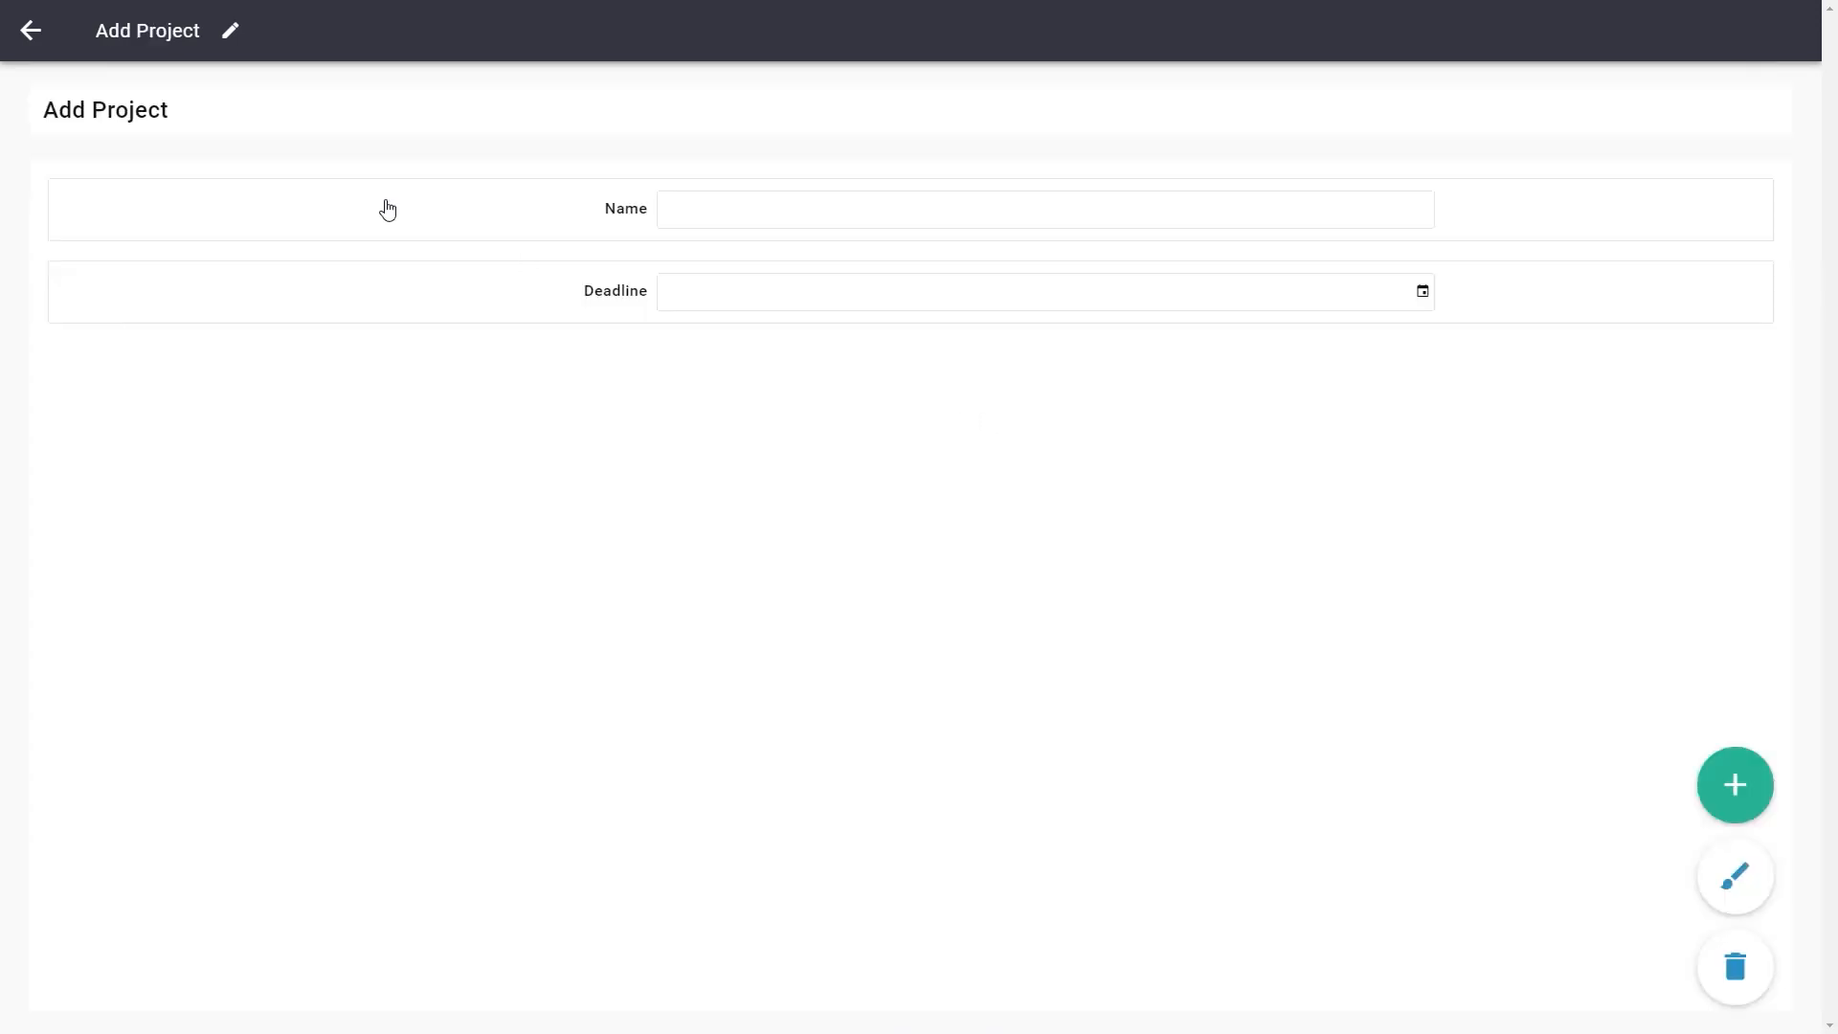
pyautogui.click(60, 47)
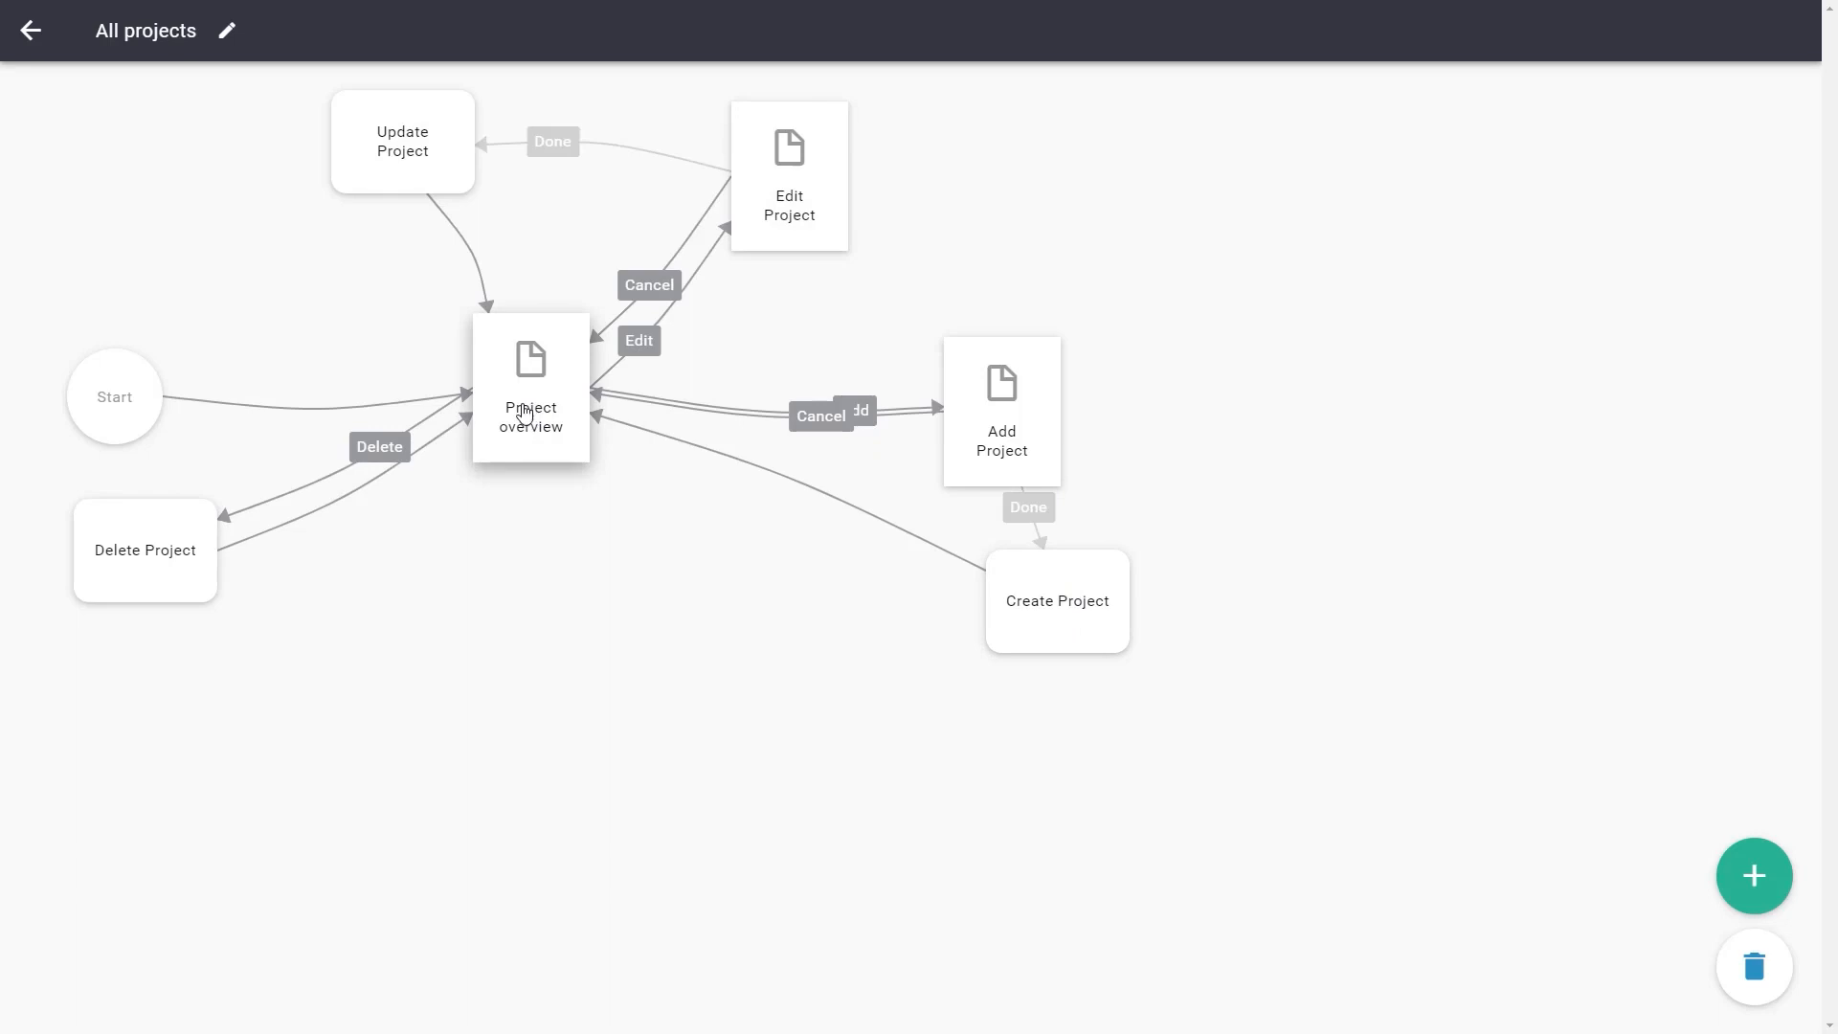
pyautogui.click(31, 31)
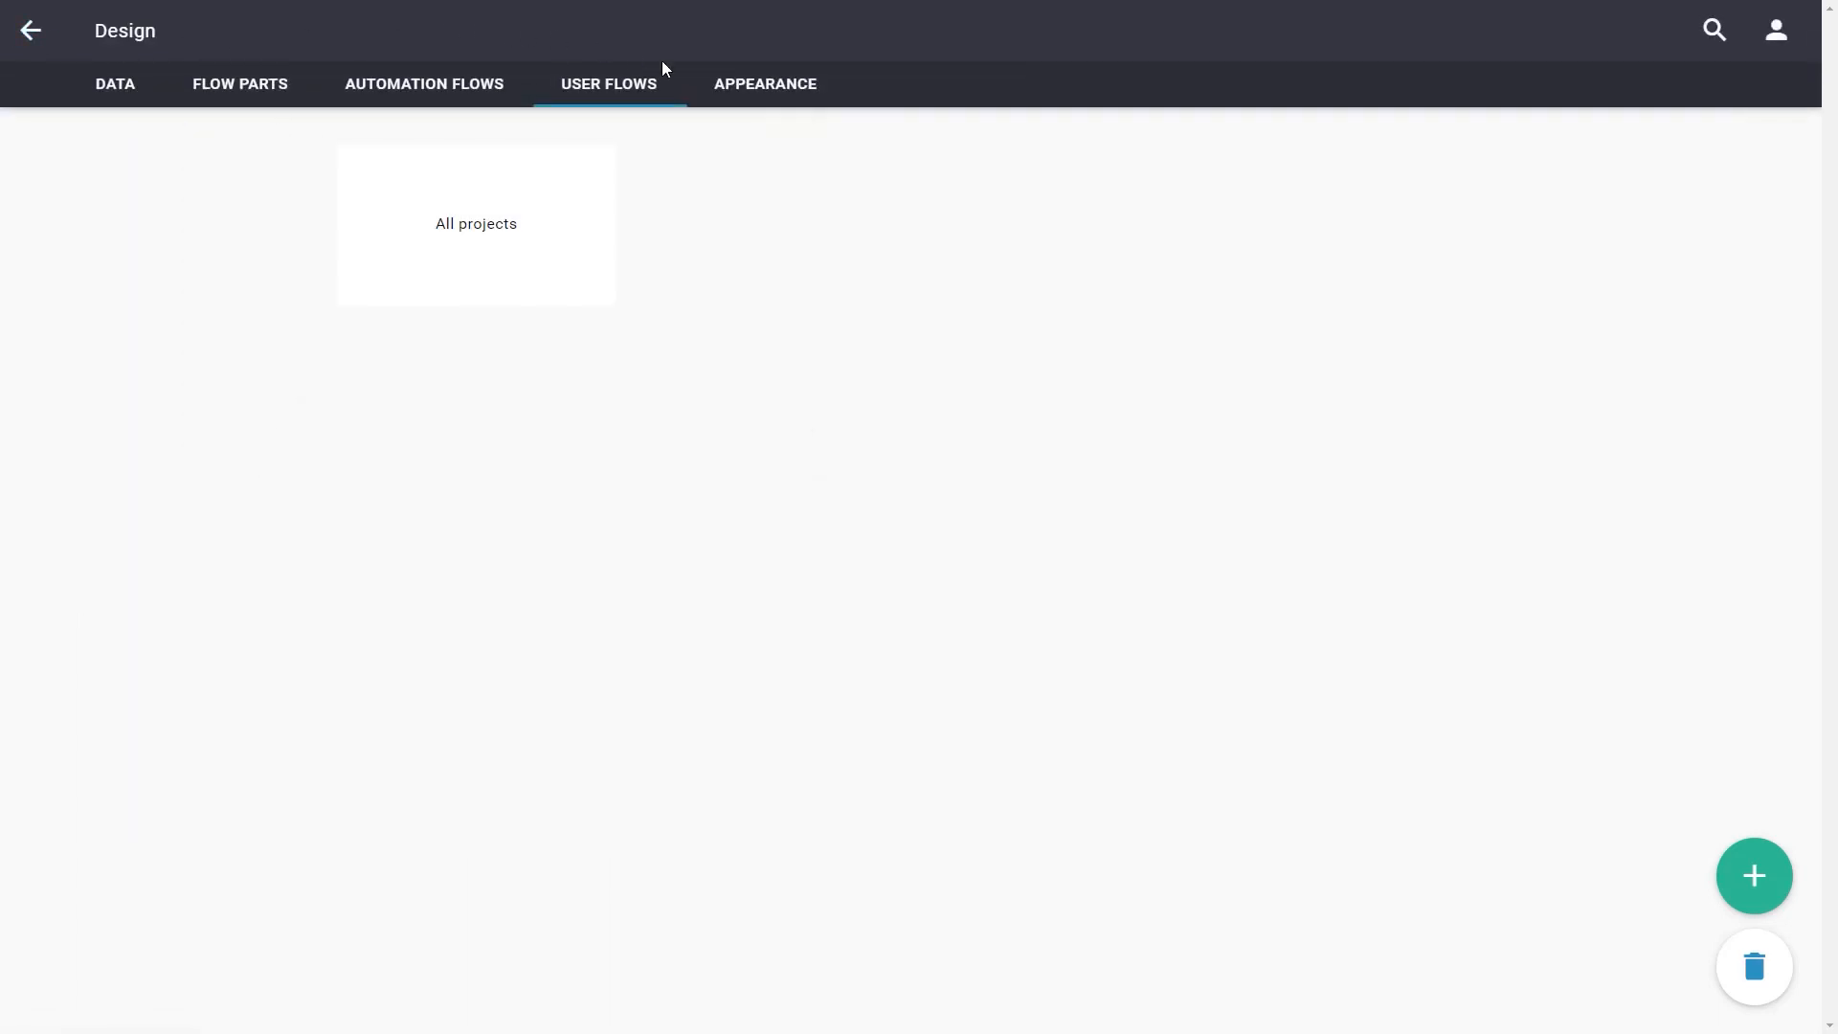
# Add a section named Administration to the application's navigation bar in the appearance design
pyautogui.click(766, 96)
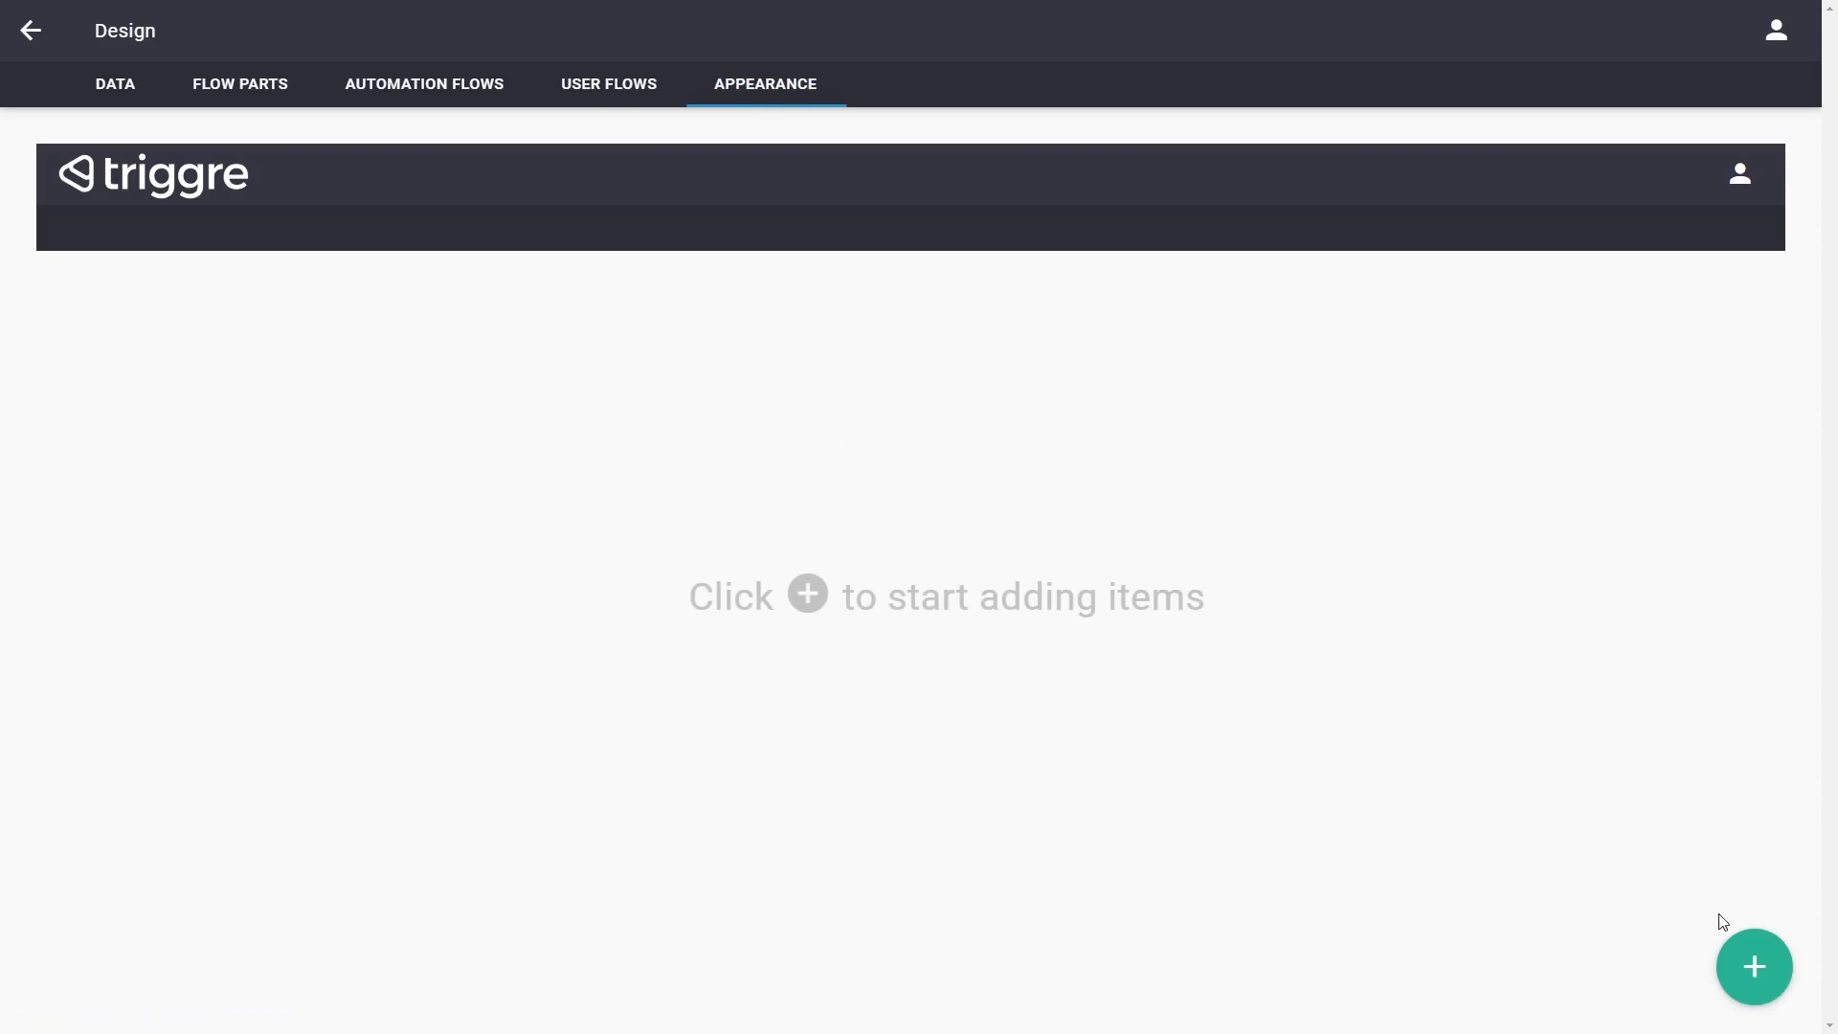
pyautogui.click(1750, 963)
pyautogui.click(71, 230)
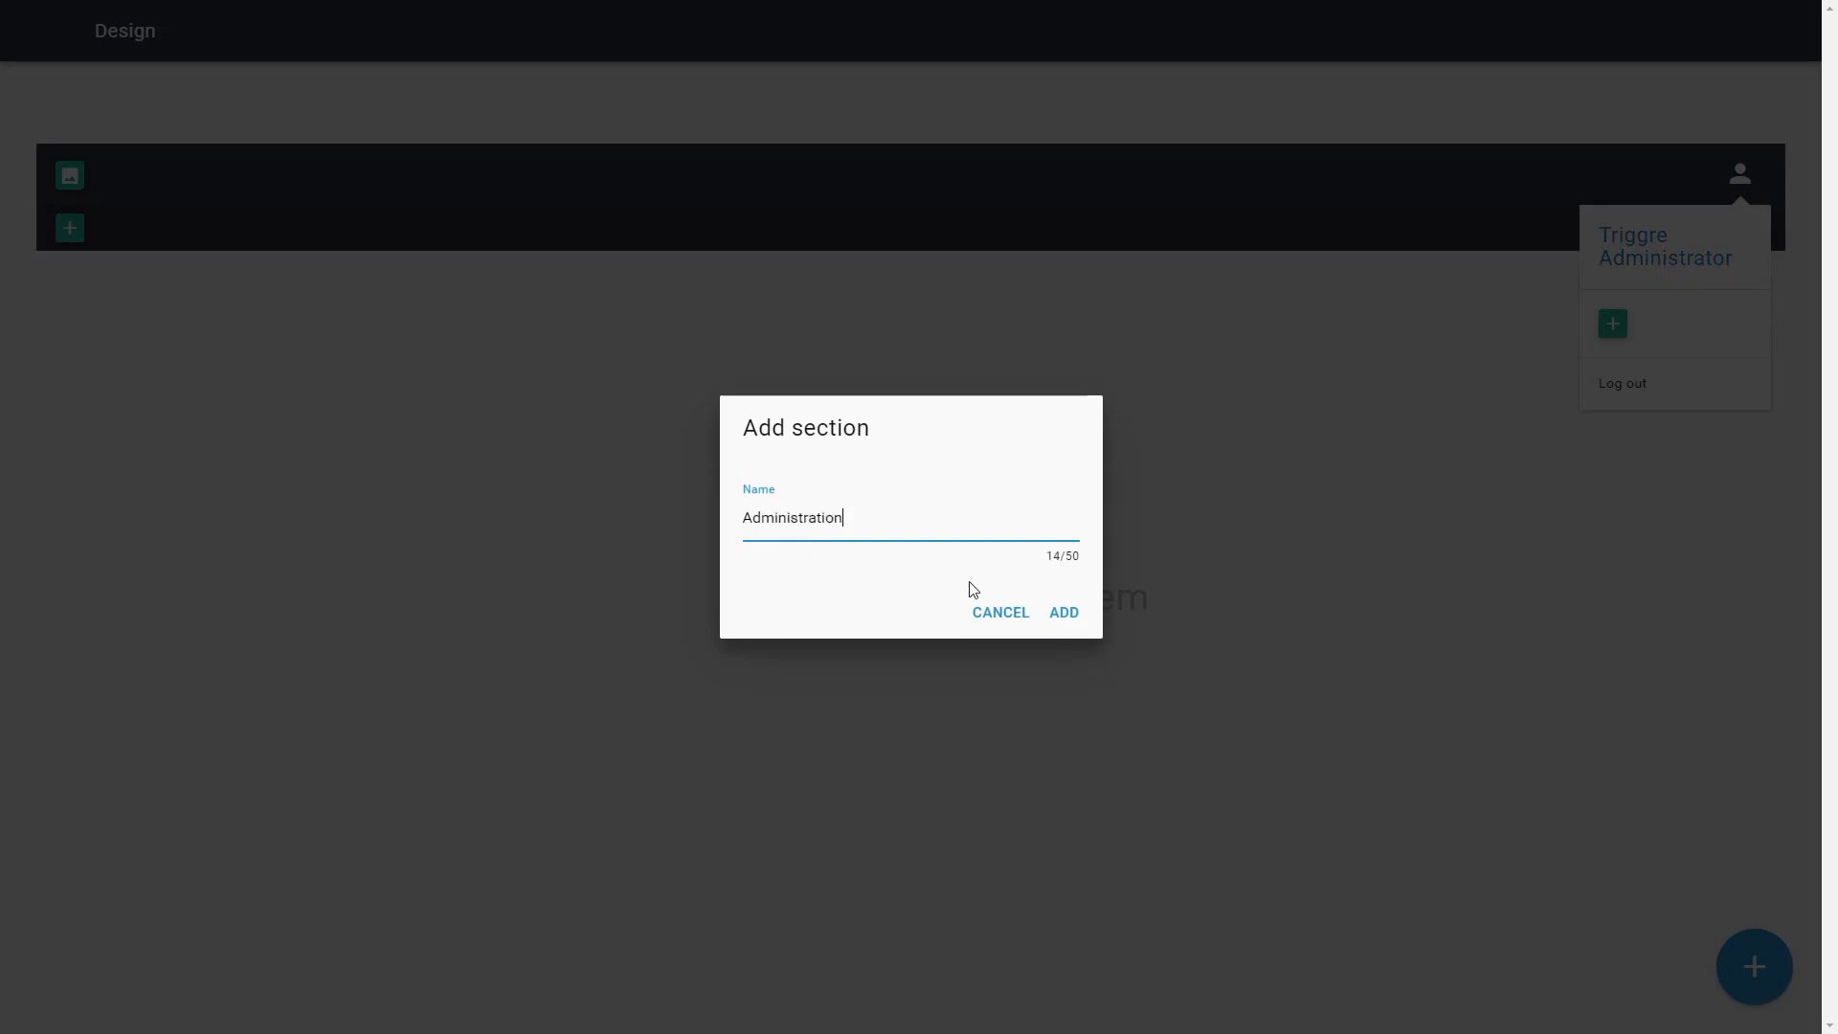
pyautogui.click(1061, 612)
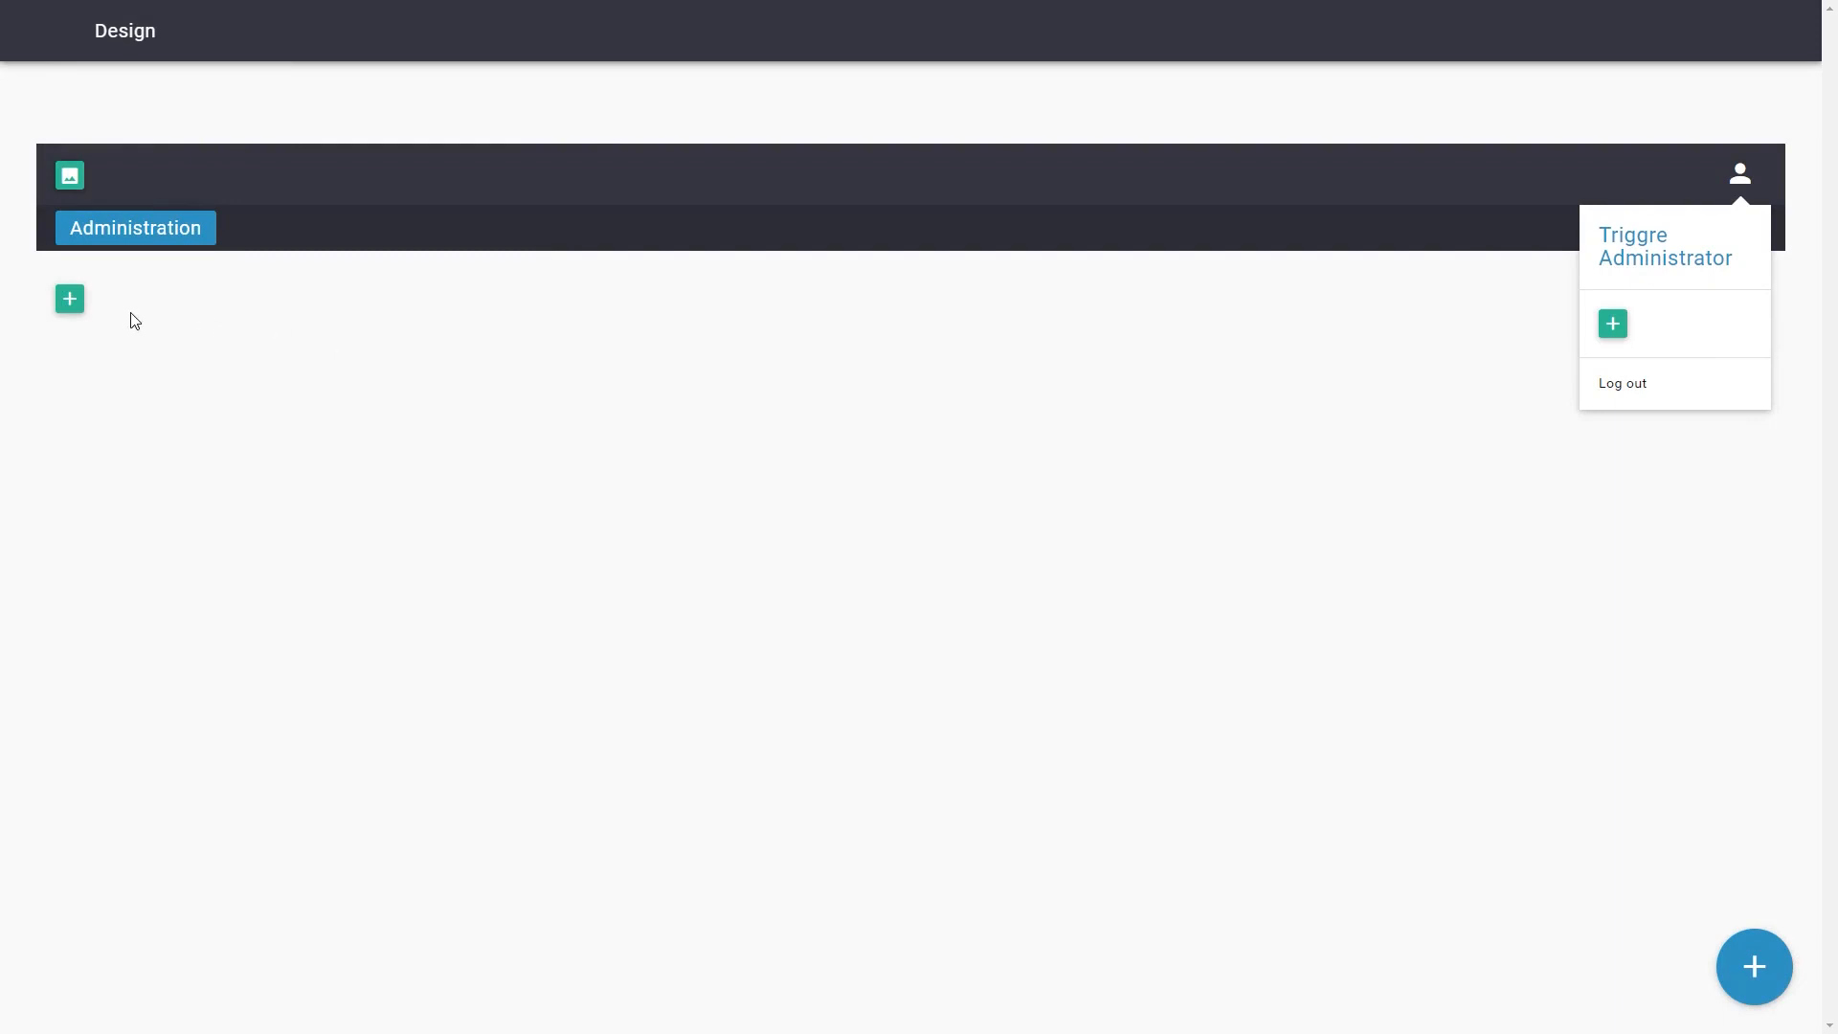
# Add a category named Projects under the Administration section and place the All projects user flow in it
pyautogui.click(71, 299)
pyautogui.write('Projects')
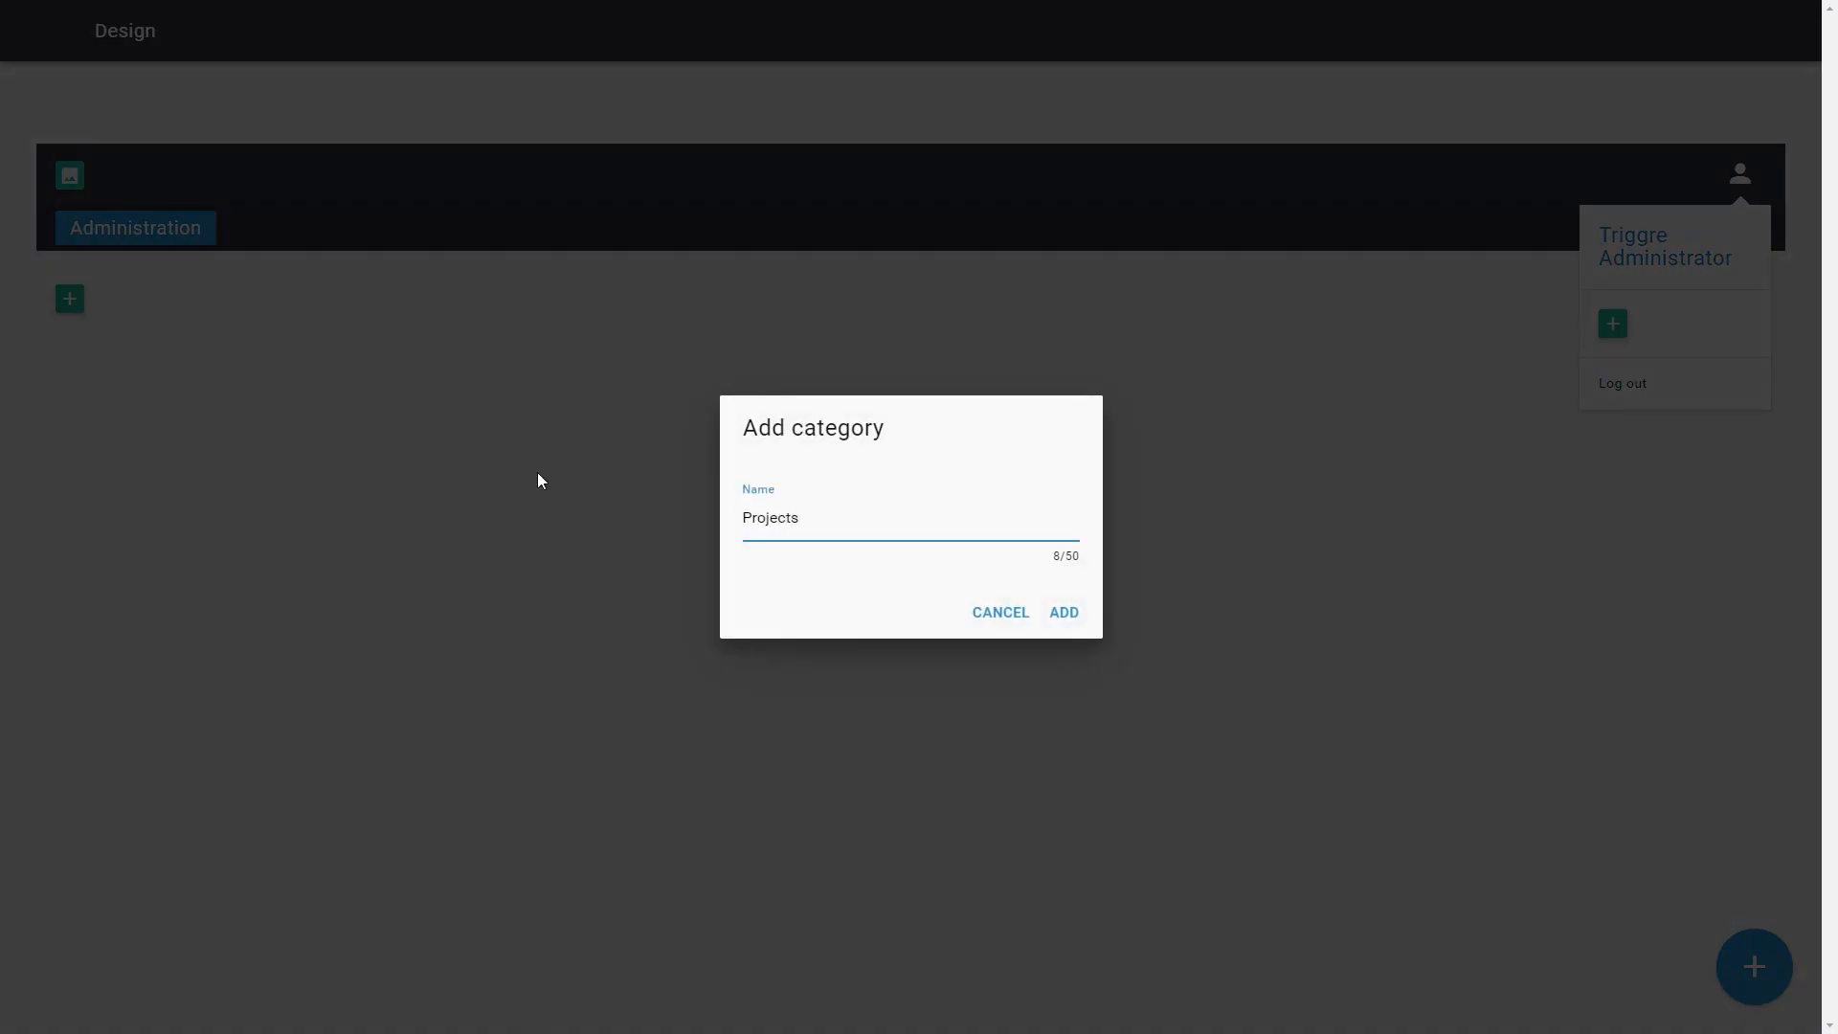
pyautogui.click(1063, 612)
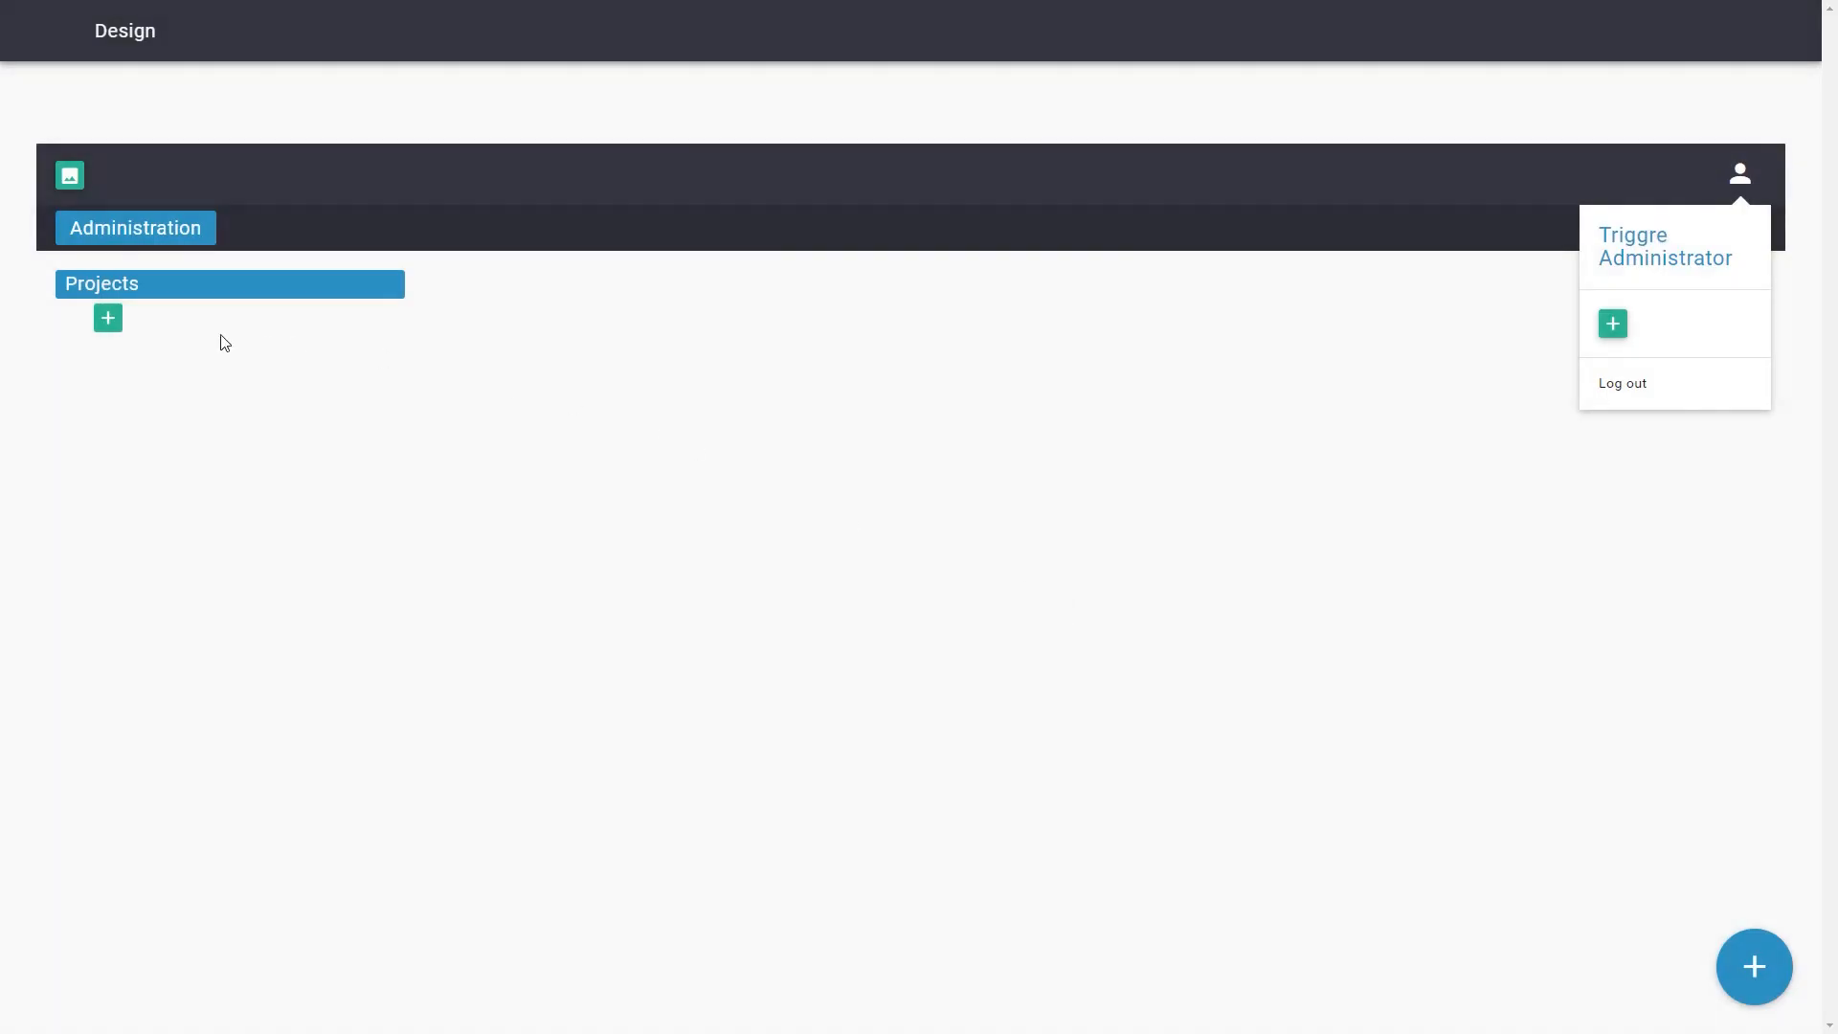
pyautogui.click(107, 324)
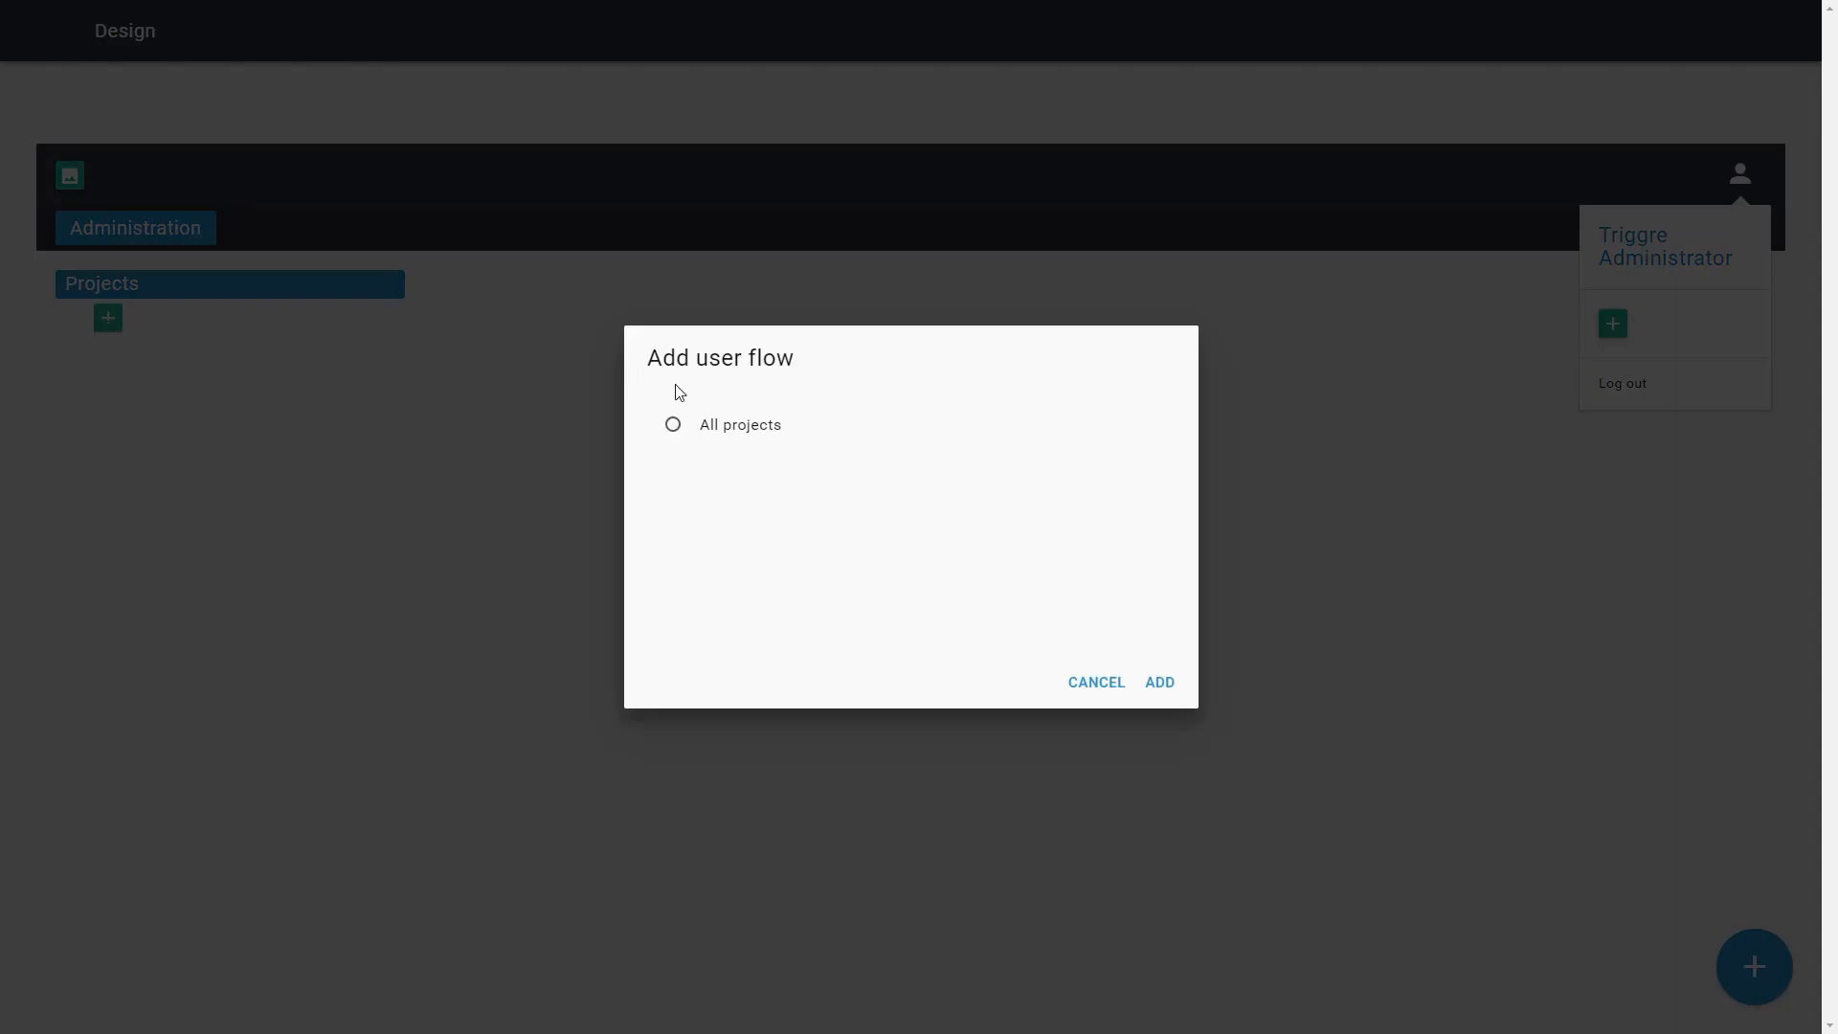
pyautogui.click(716, 424)
pyautogui.click(1169, 685)
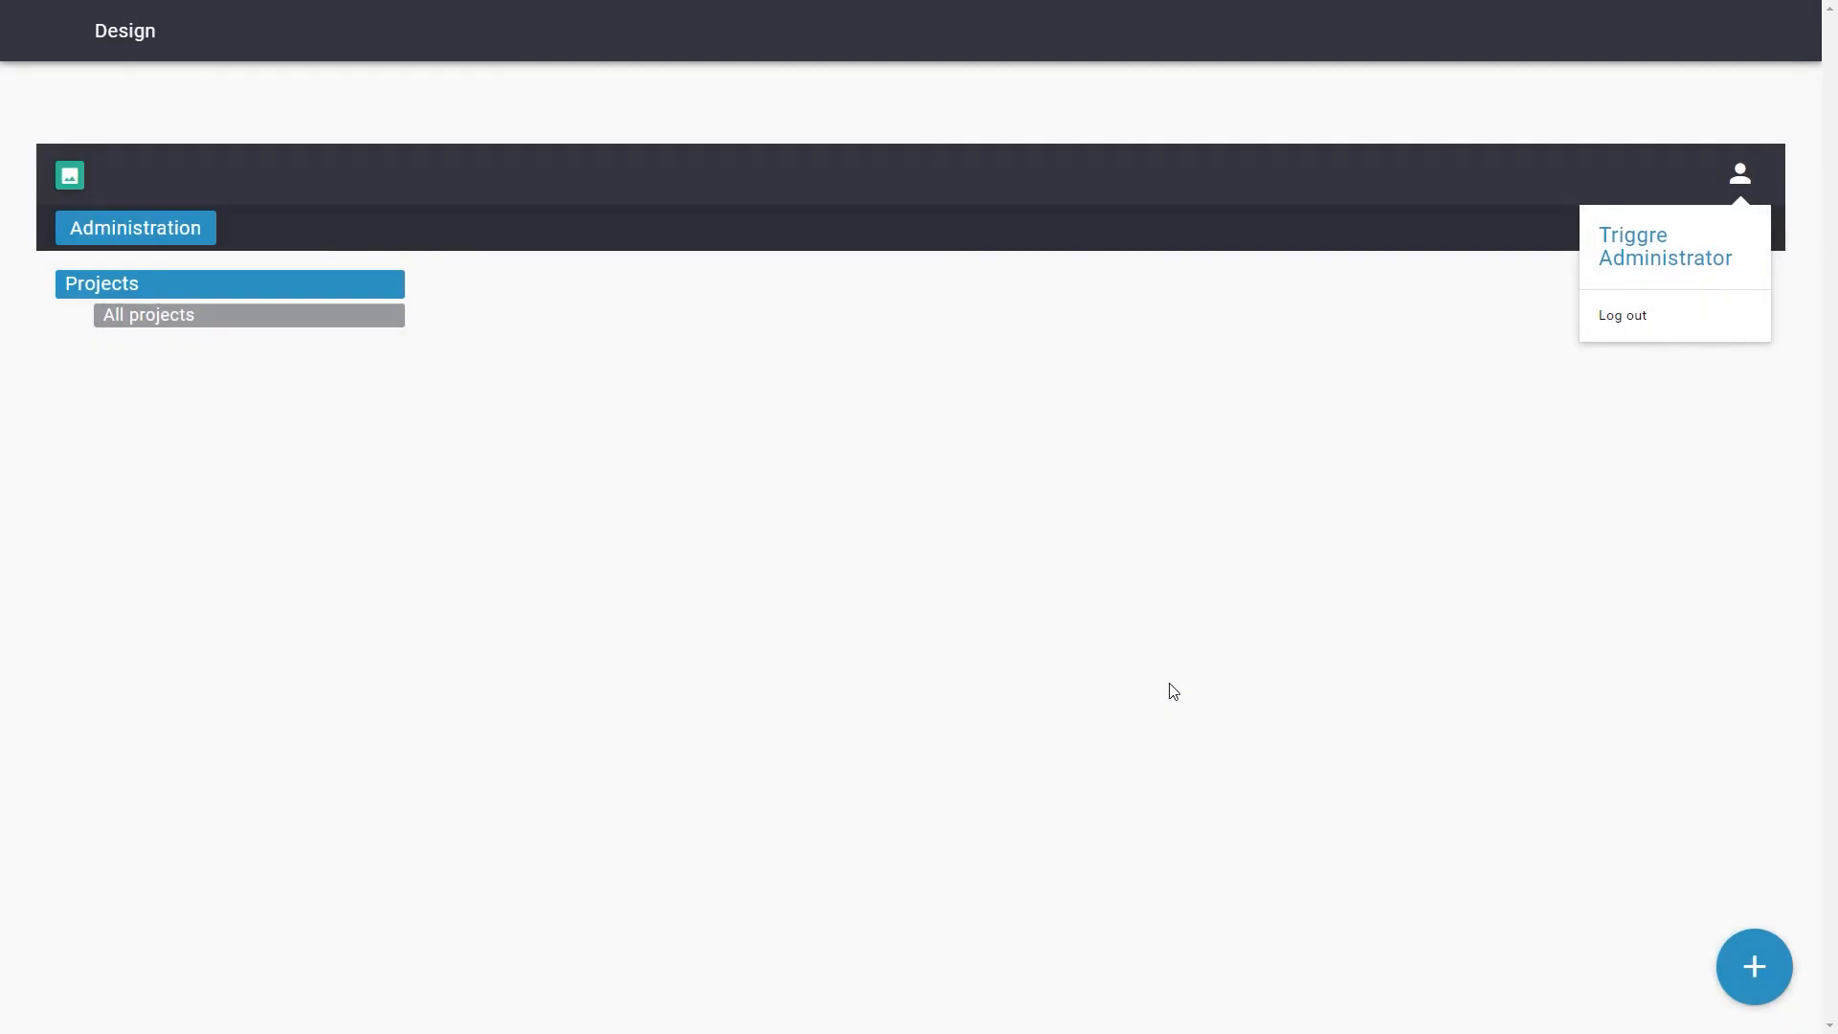
pyautogui.click(1743, 957)
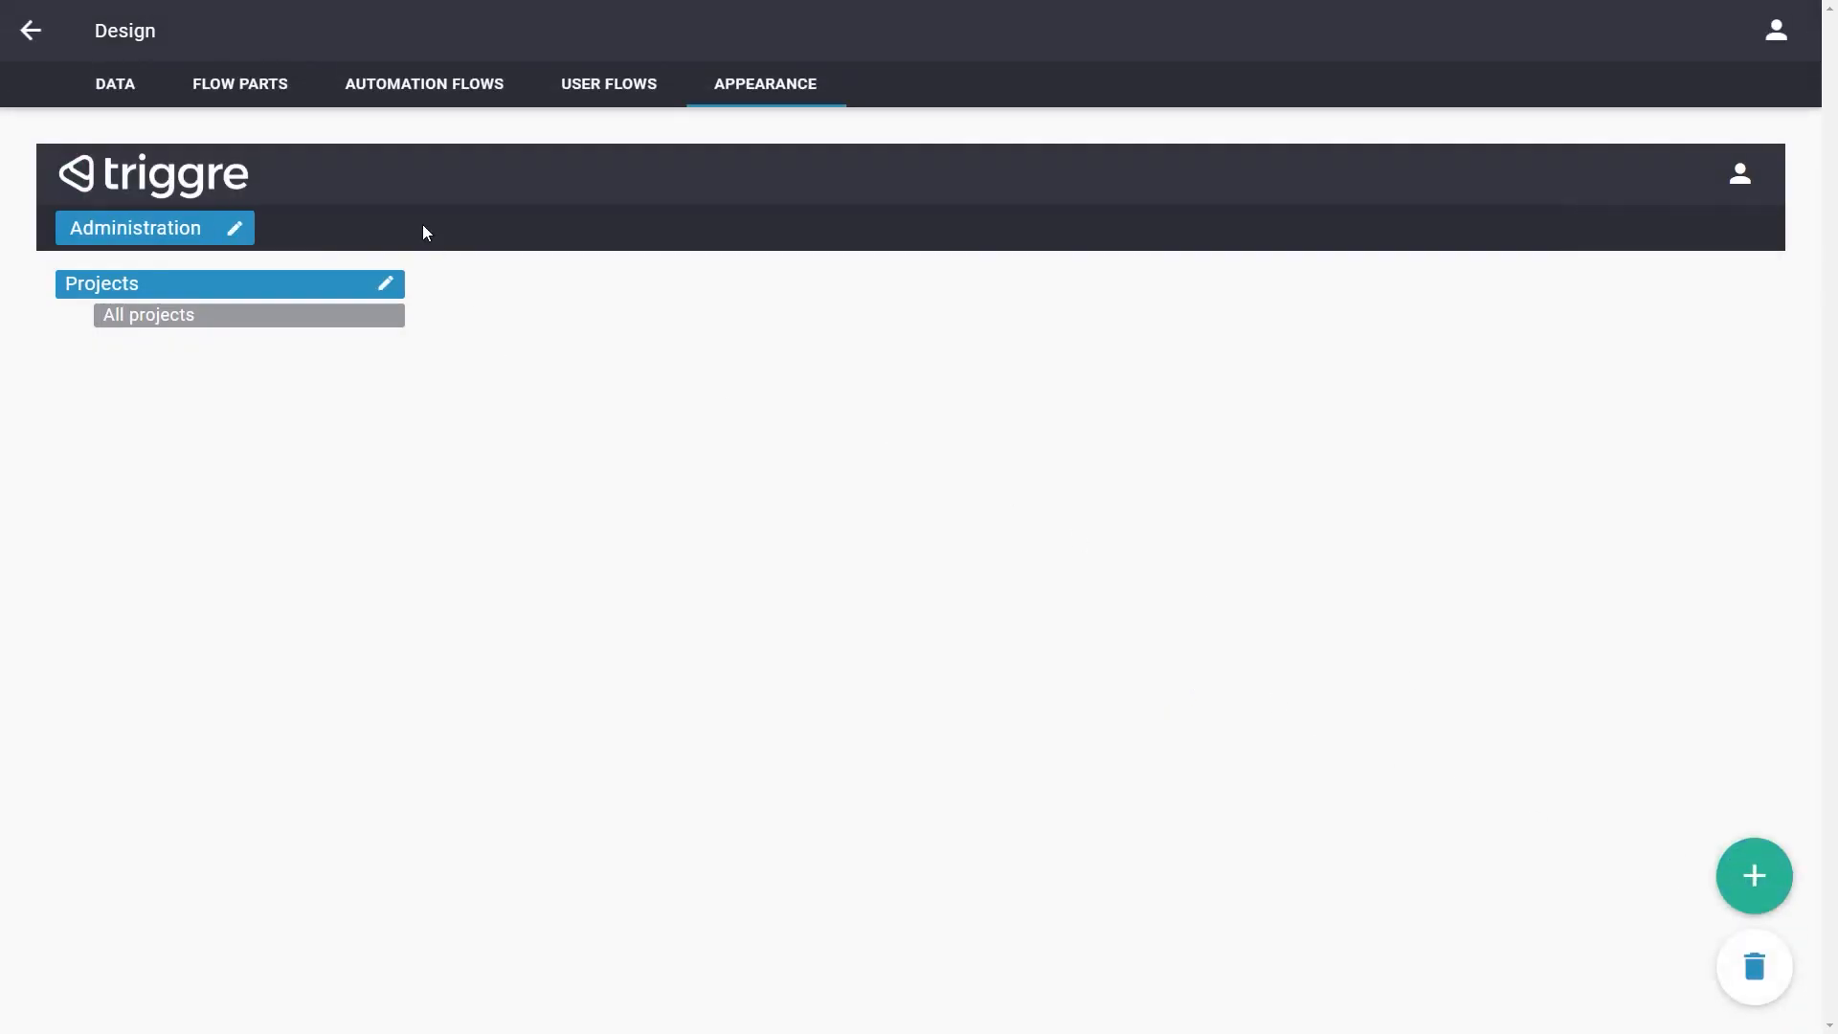
# Publish the design to the Lab environment and return to the environment overview
pyautogui.click(28, 34)
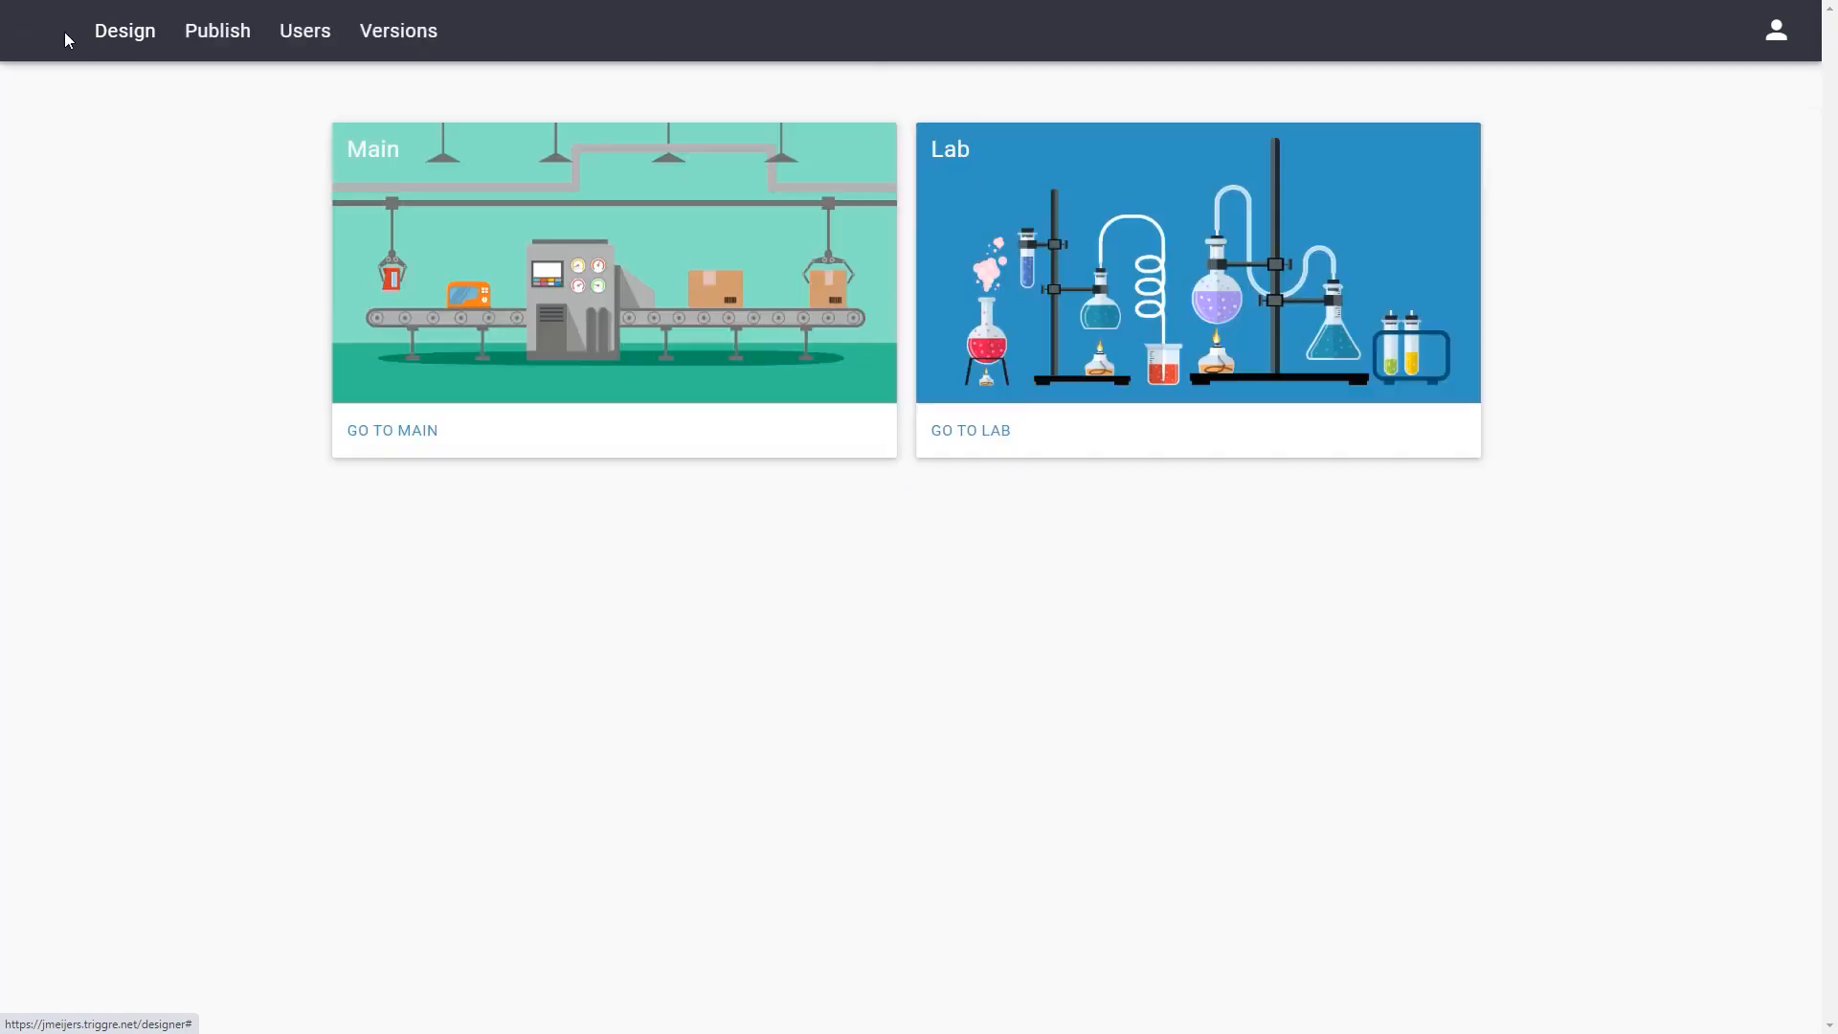
pyautogui.click(222, 43)
pyautogui.click(770, 216)
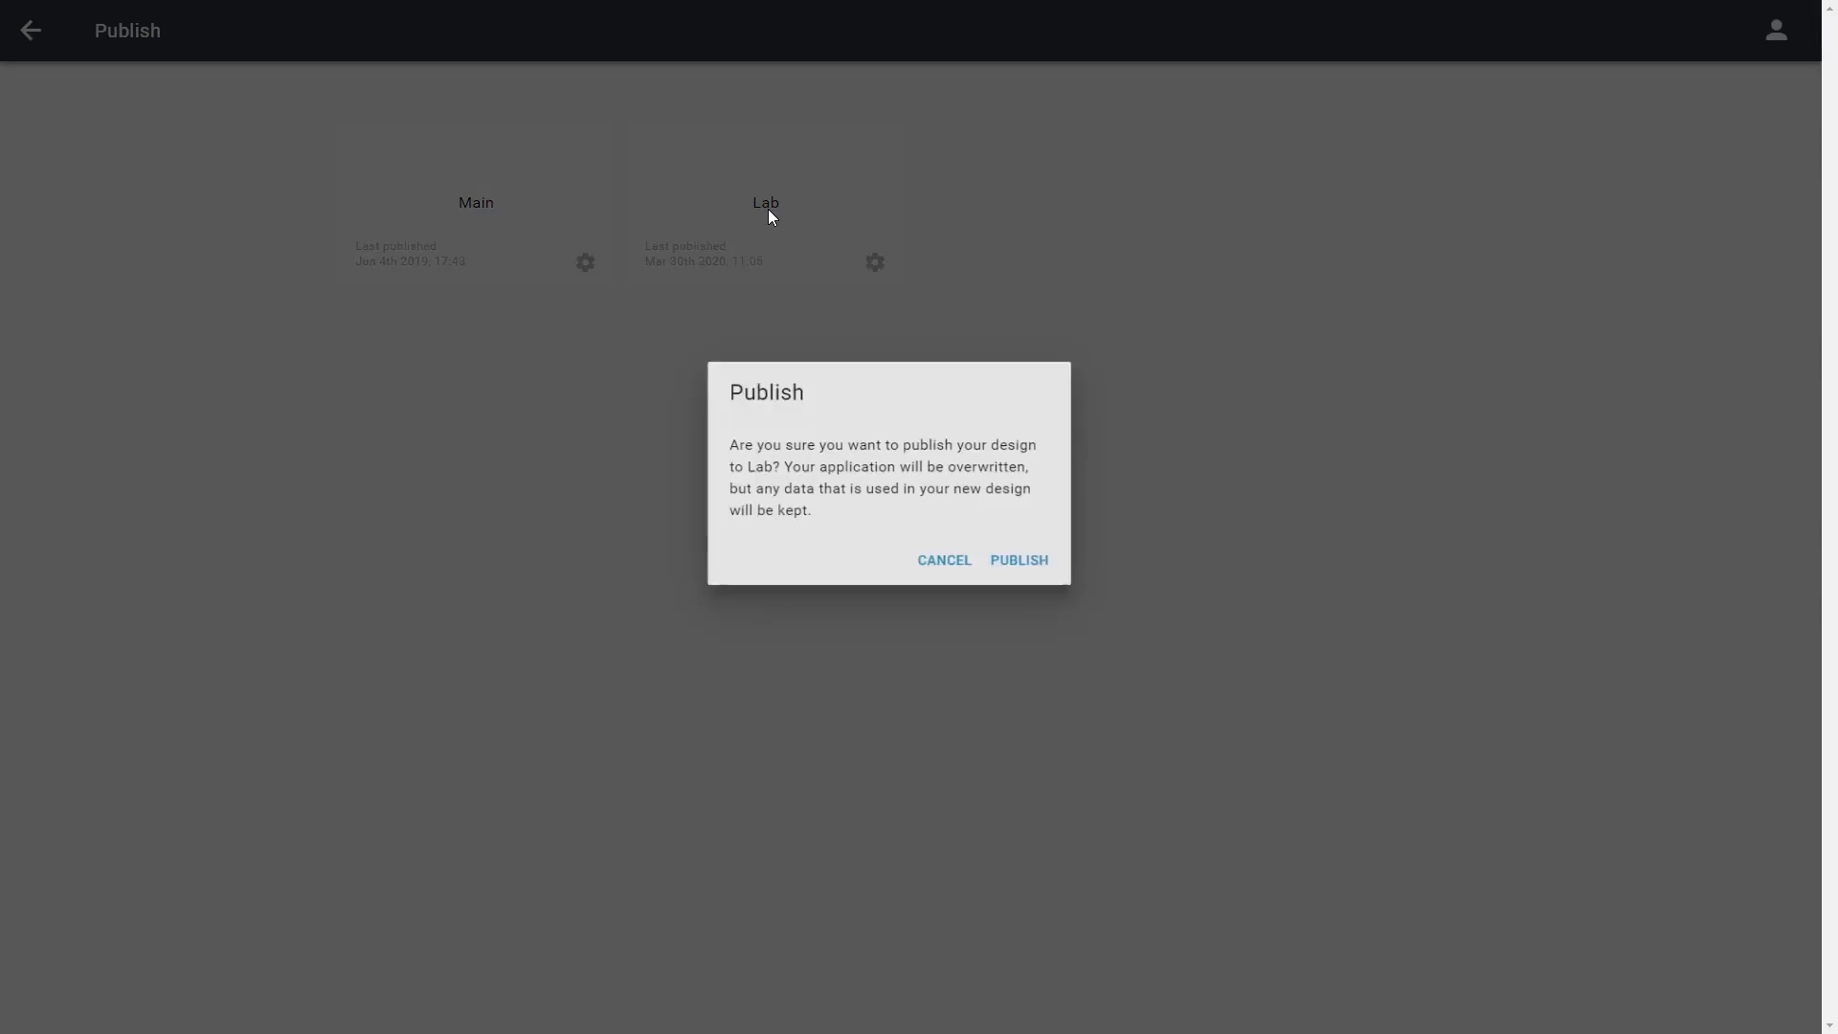
pyautogui.click(1059, 611)
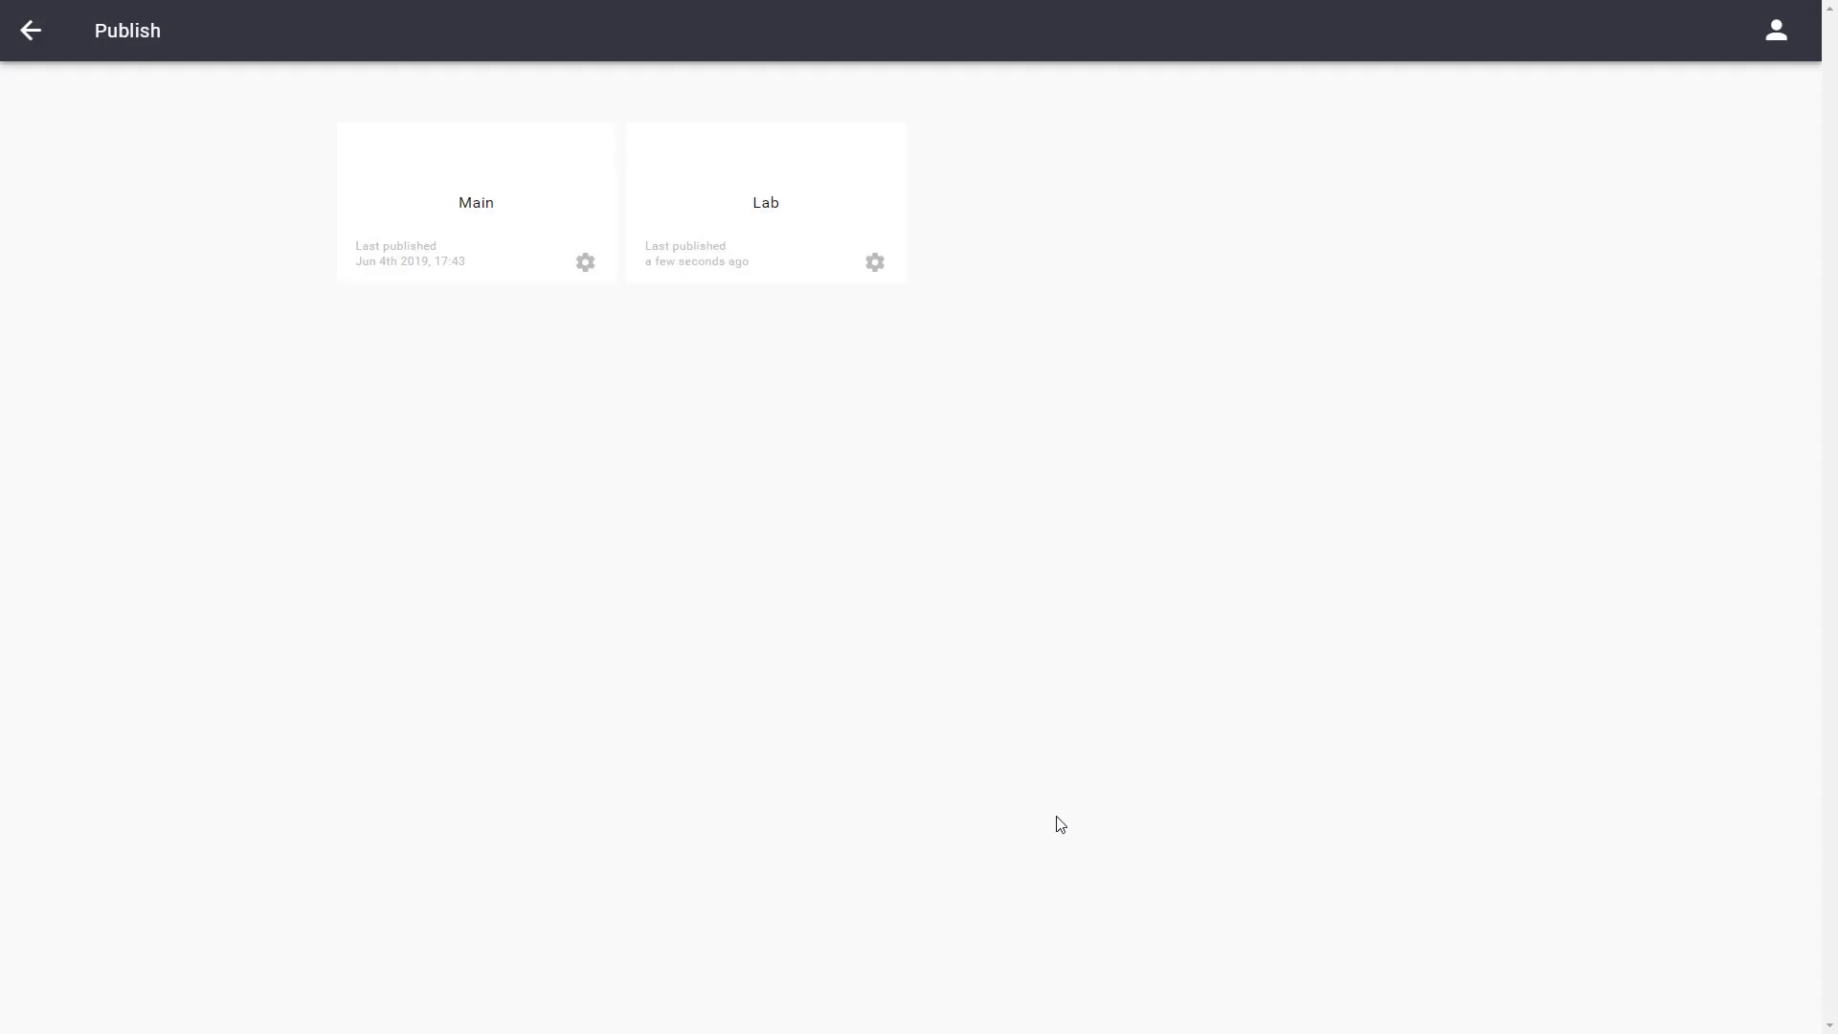
pyautogui.click(35, 42)
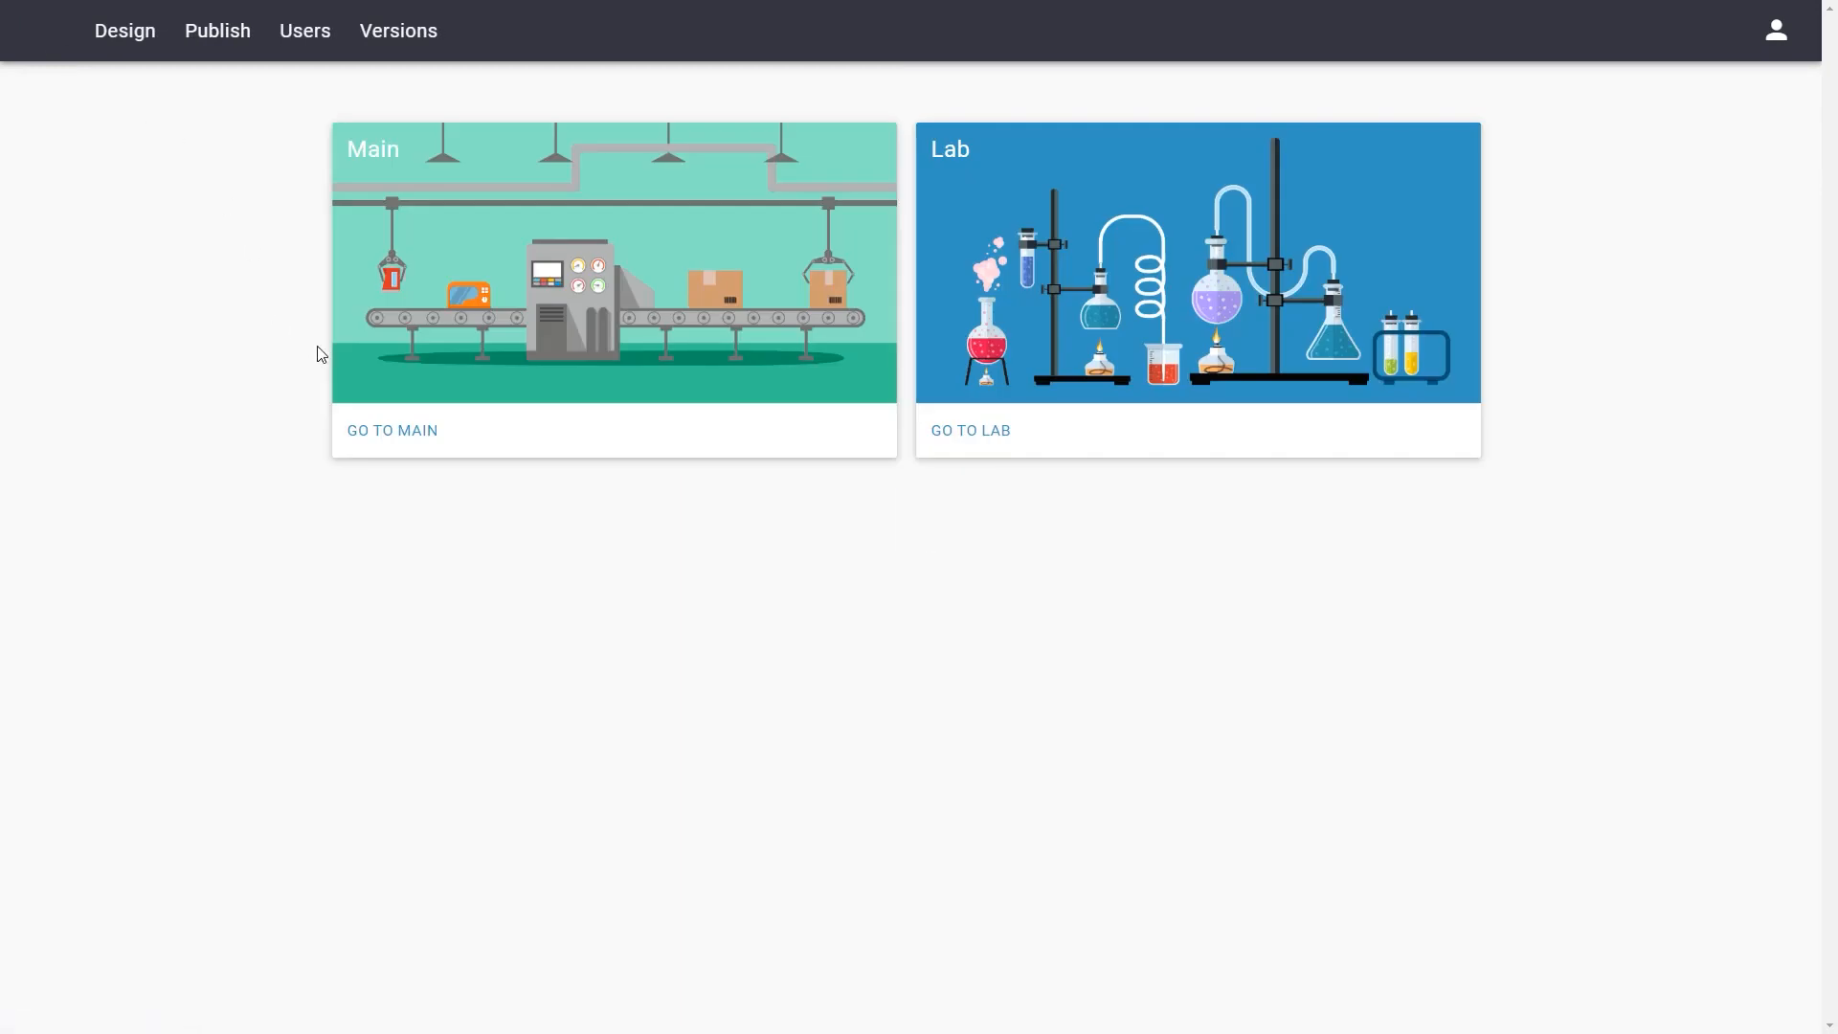
# In the Lab application, add a project named Example project with deadline 10-10-2022 and select it in the project overview
pyautogui.click(980, 438)
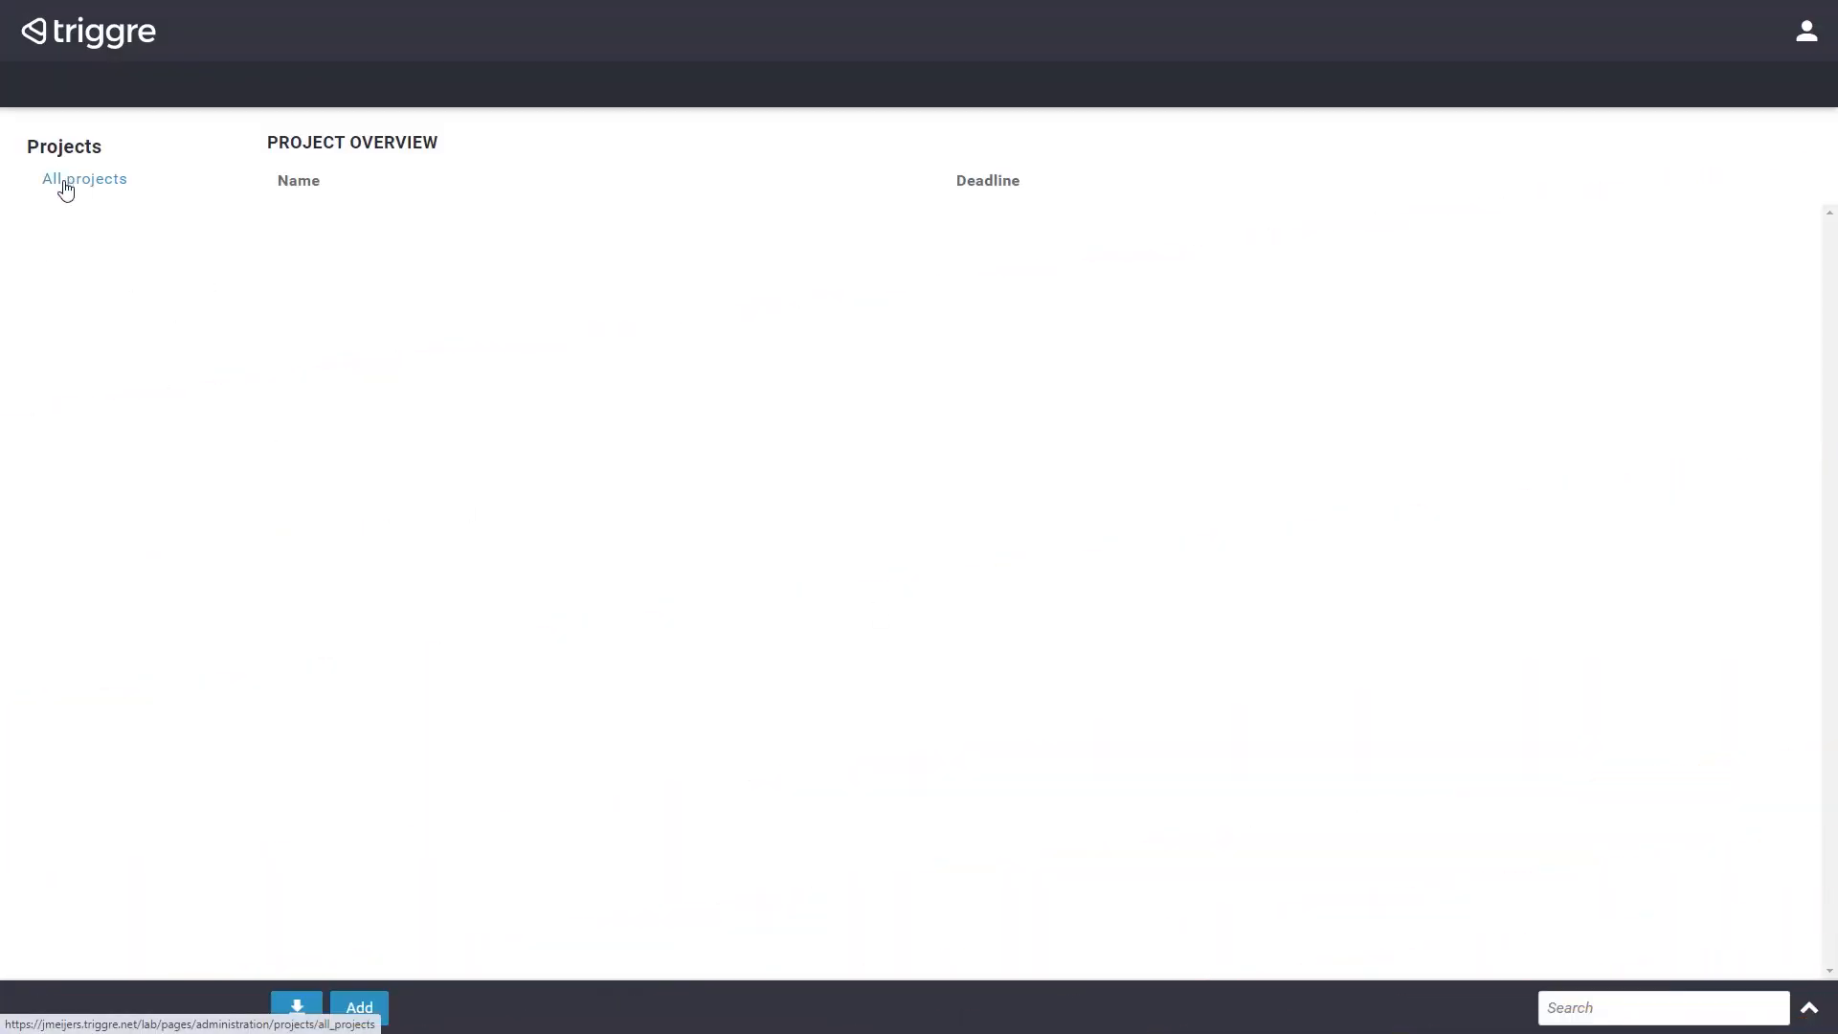
pyautogui.click(369, 1009)
pyautogui.click(548, 190)
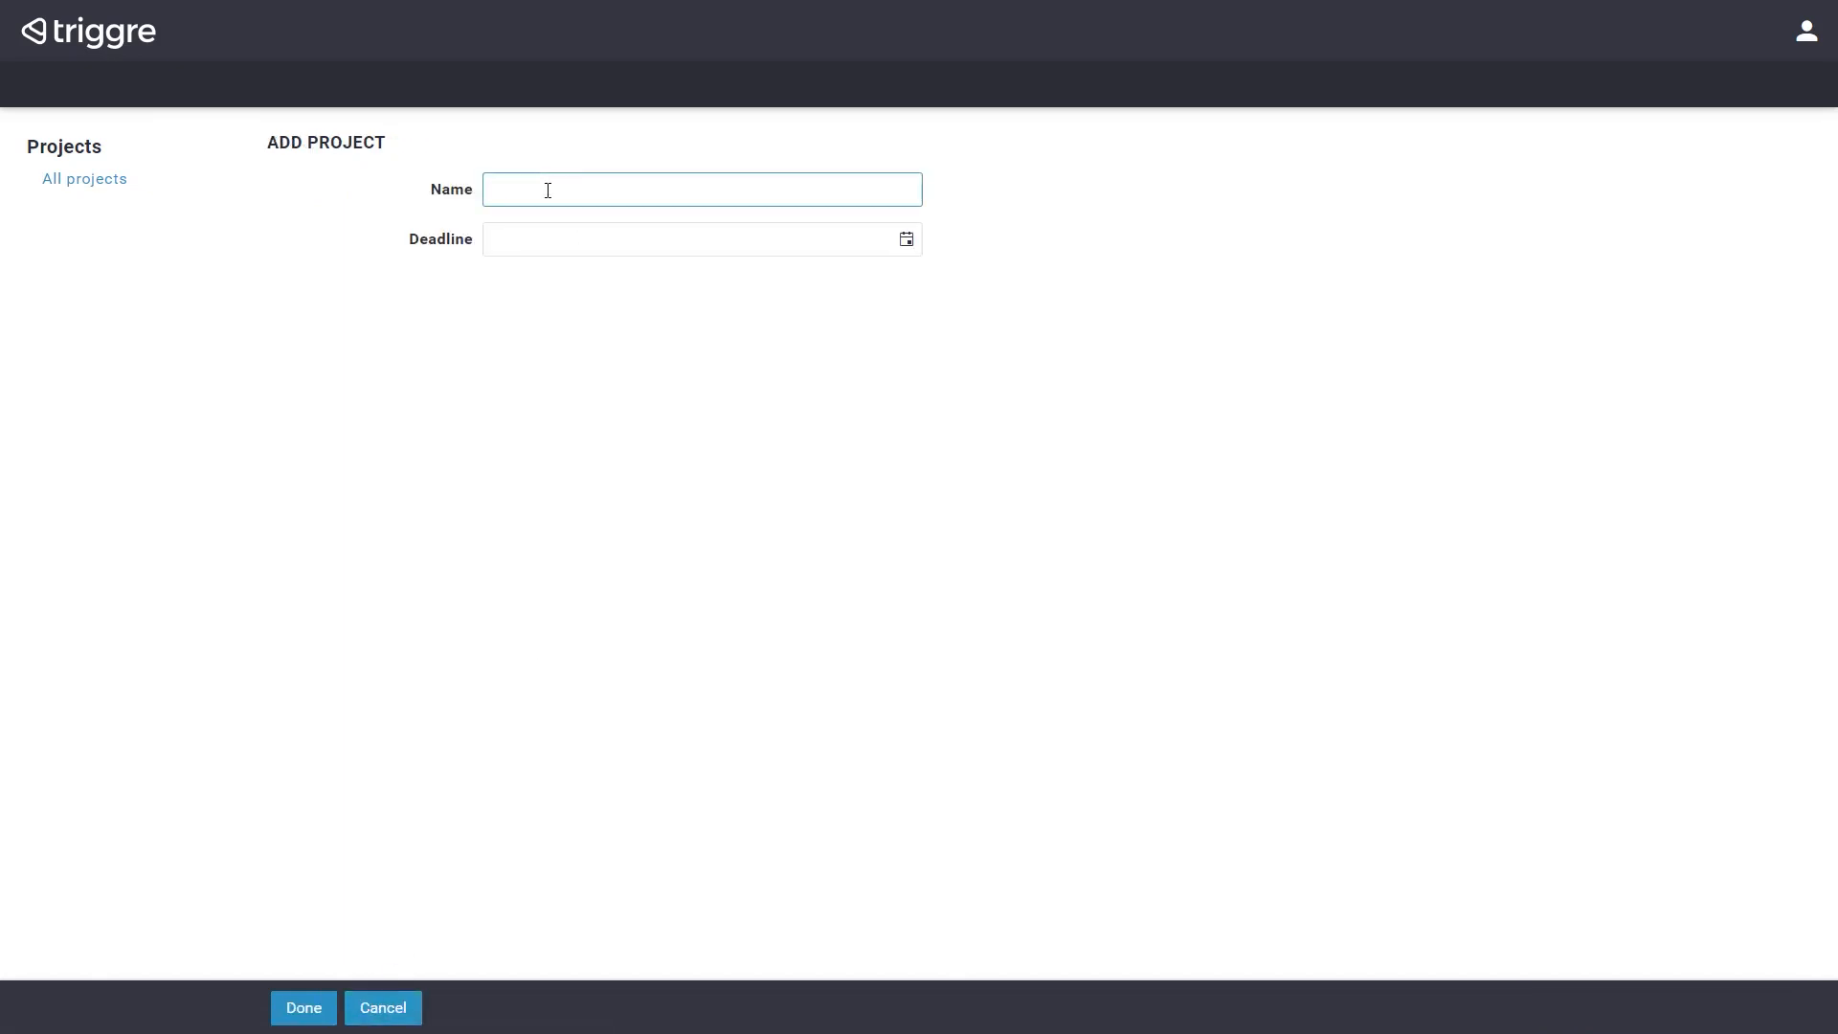
pyautogui.write('Example project')
pyautogui.press('Tab')
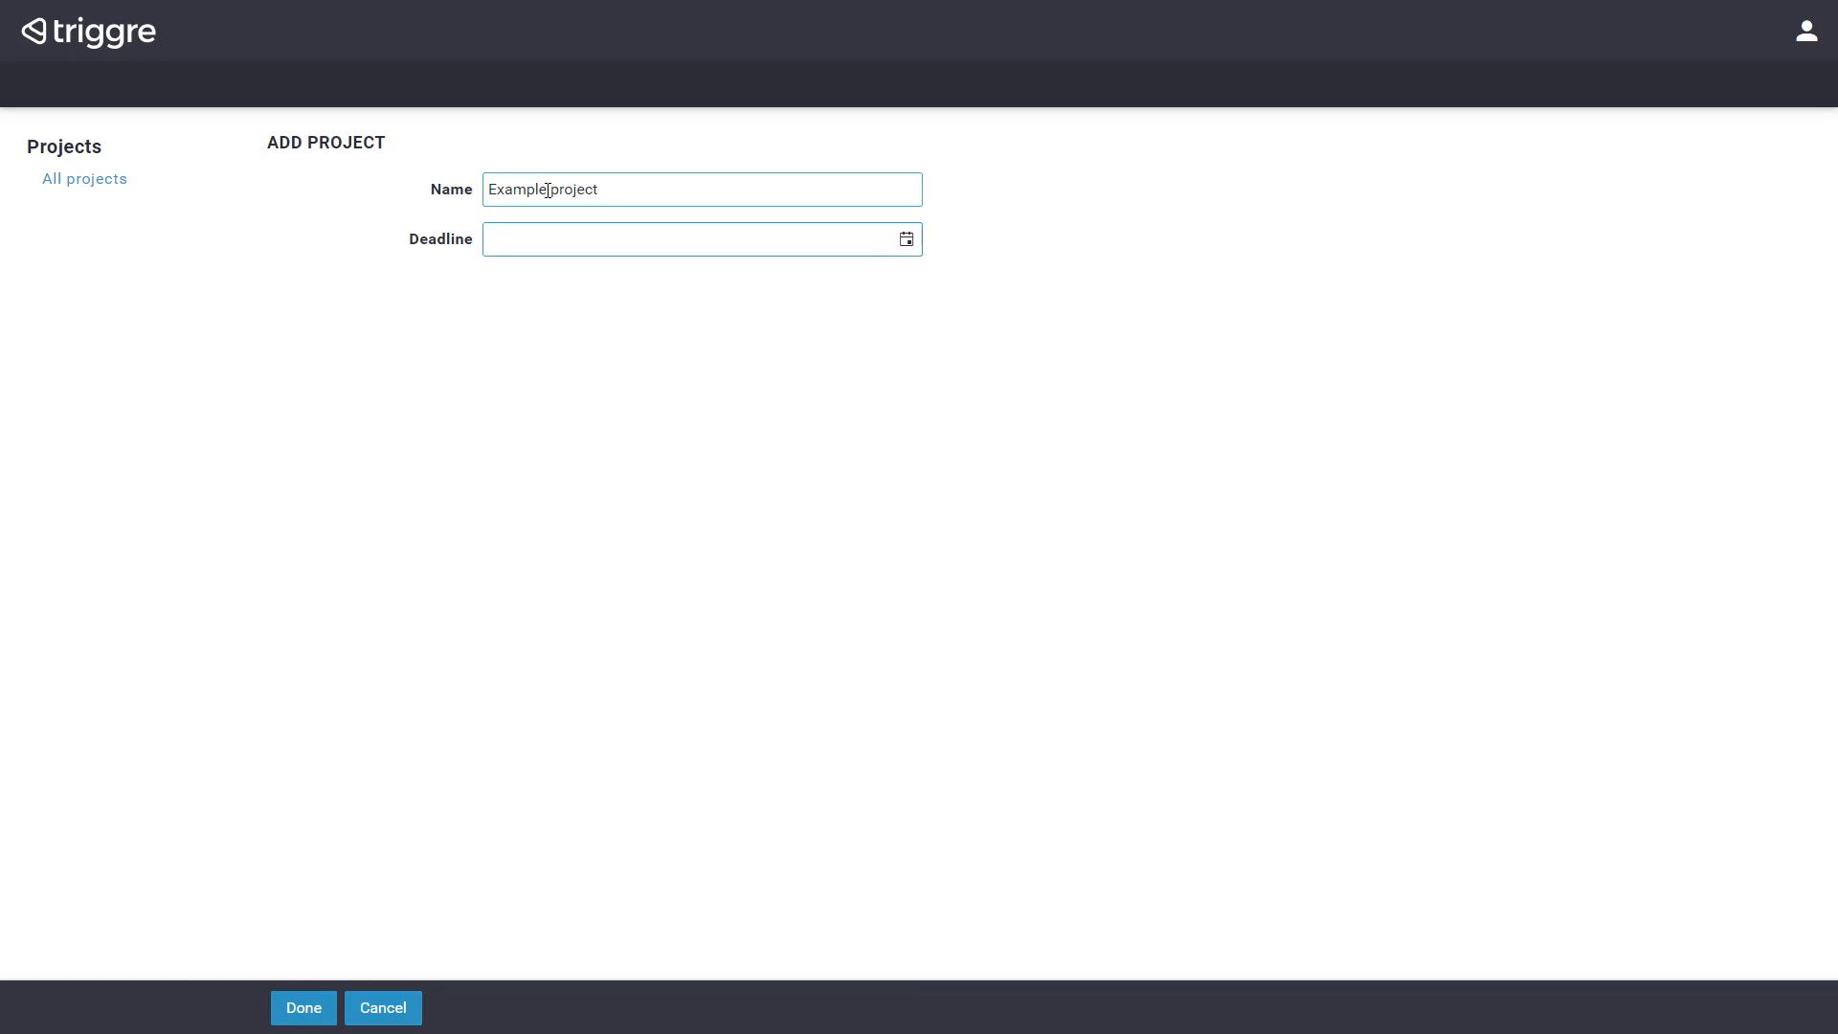
pyautogui.write('10-10-2022')
pyautogui.click(306, 1008)
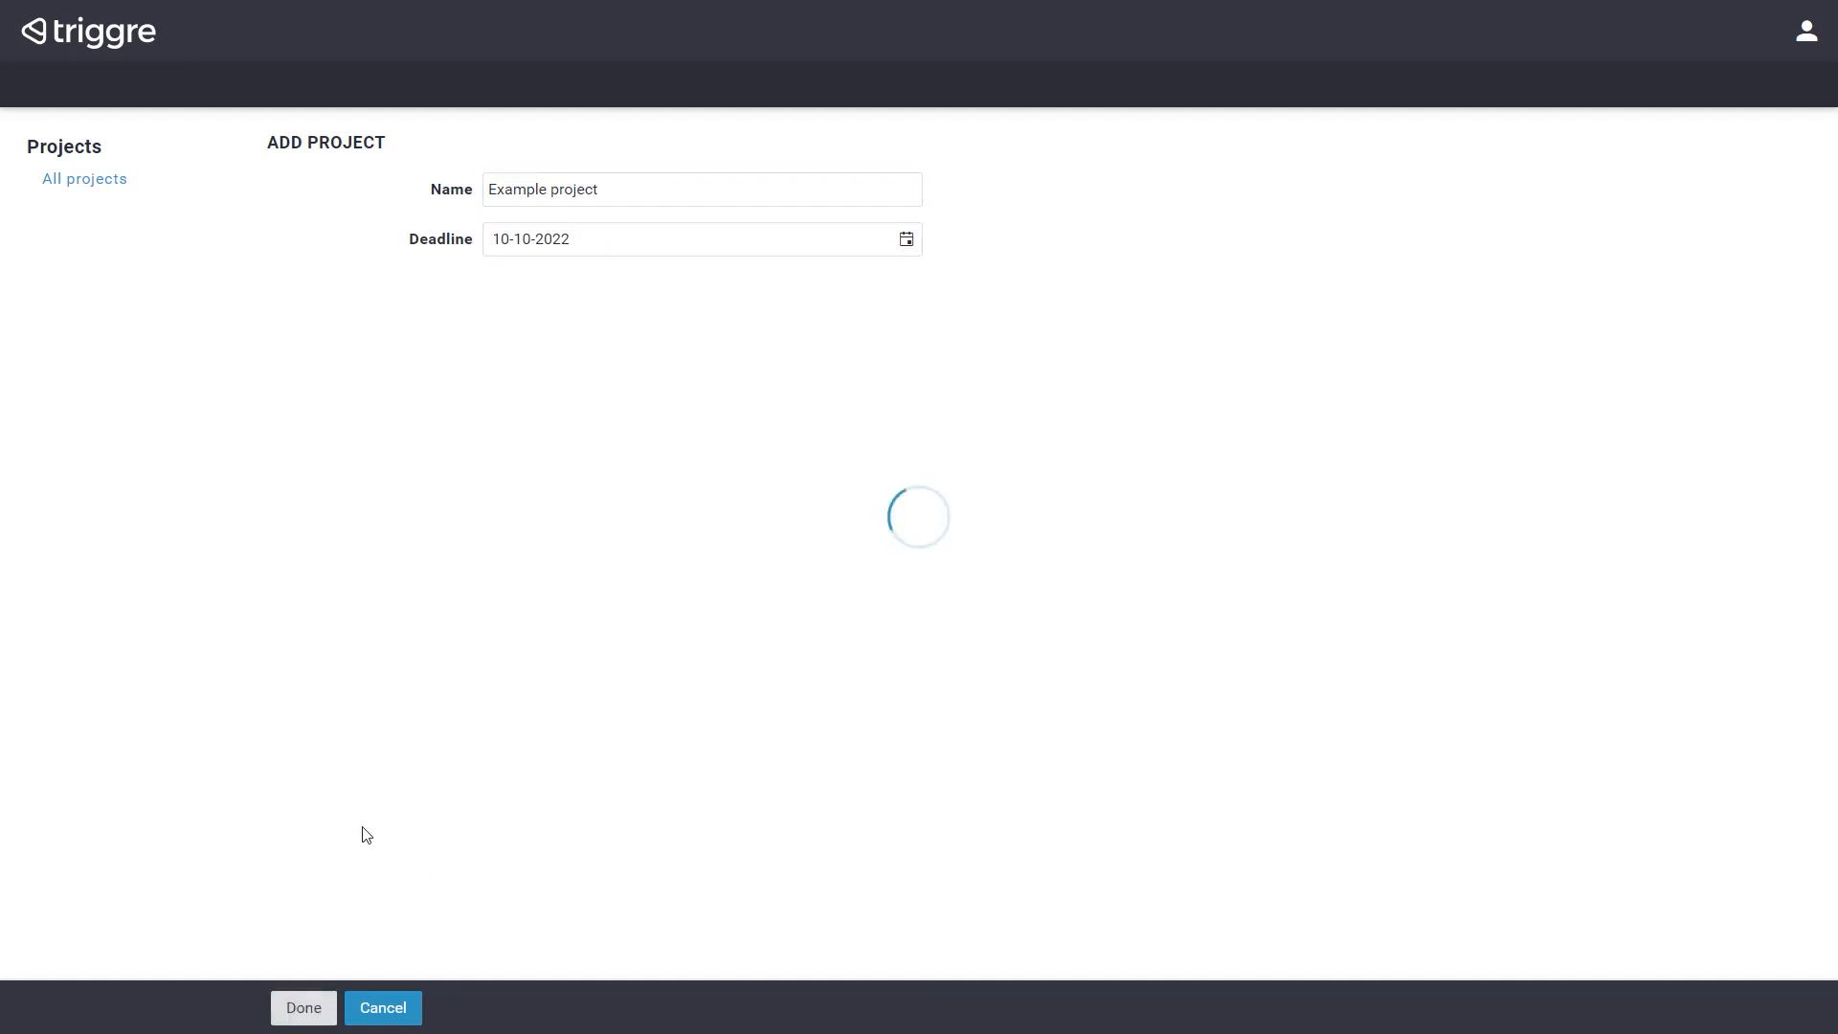
pyautogui.click(694, 241)
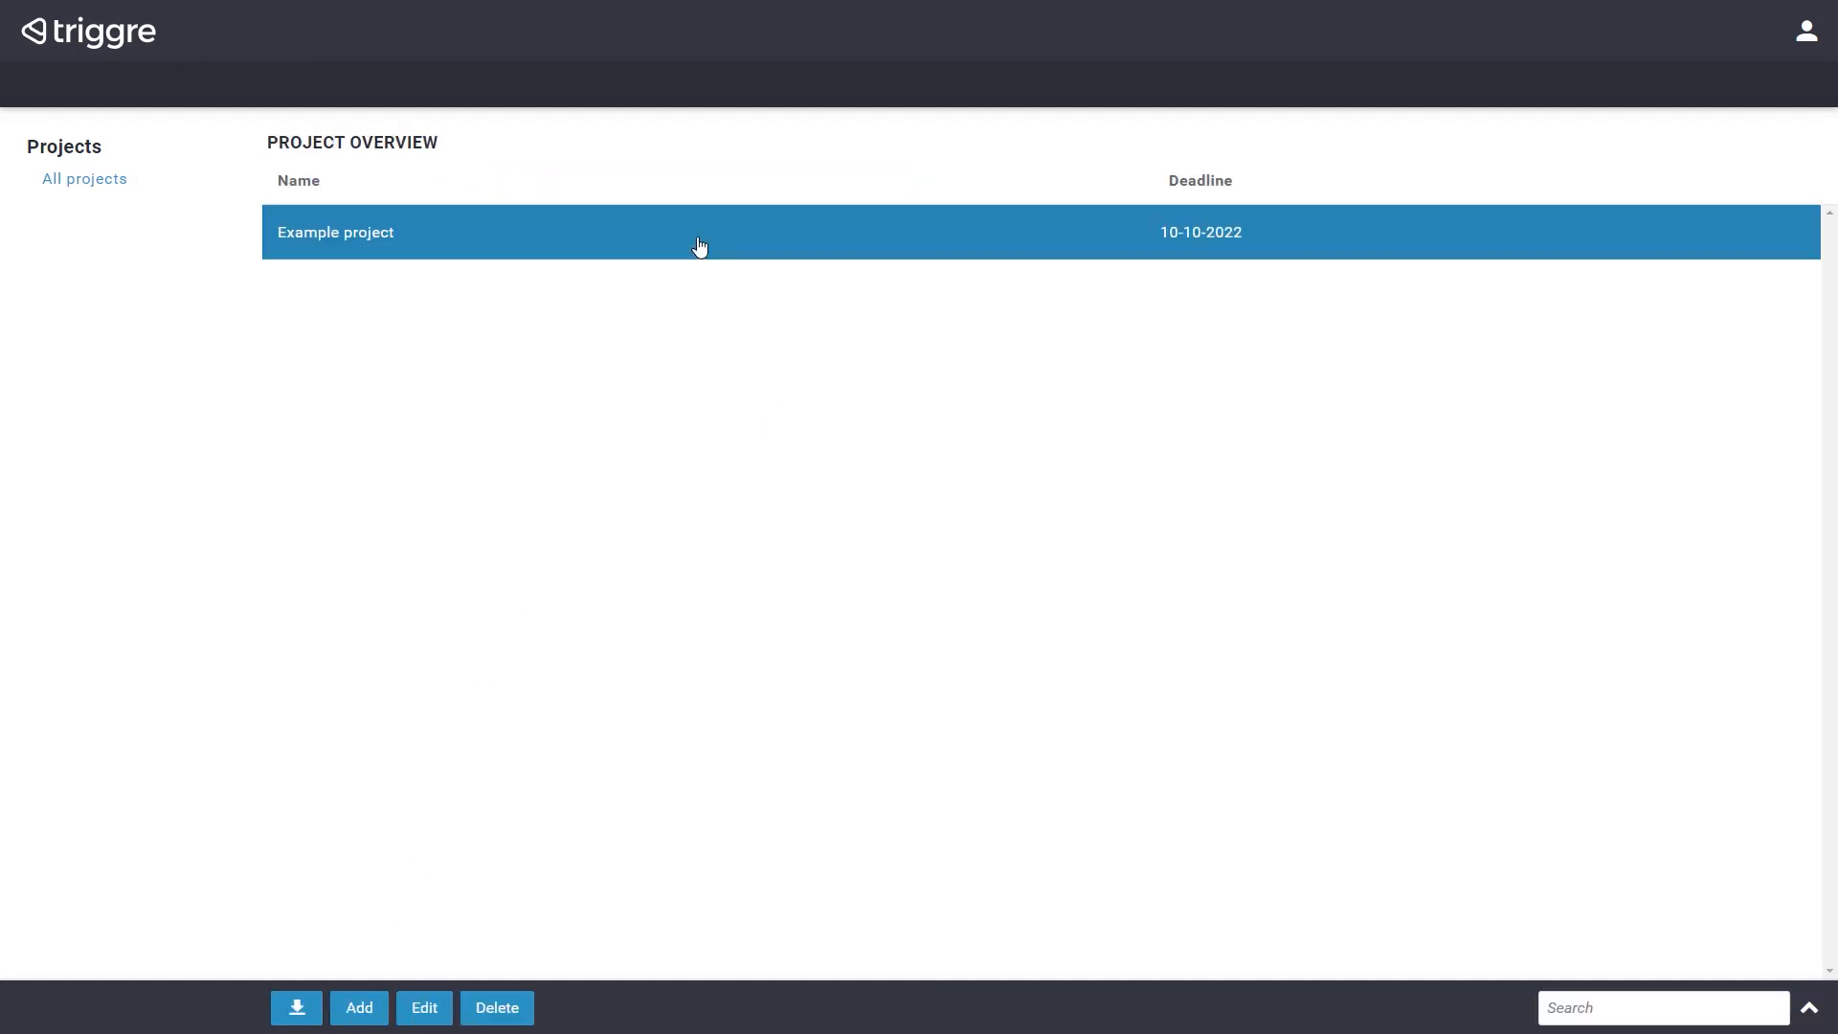